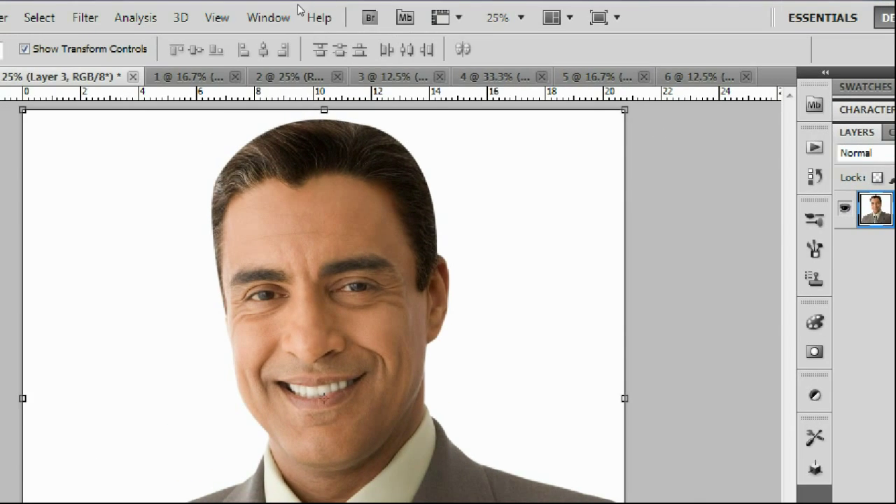
Load the Guilloche Engraving Action set into the Actions panel.
left_click(268, 17)
left_click(338, 107)
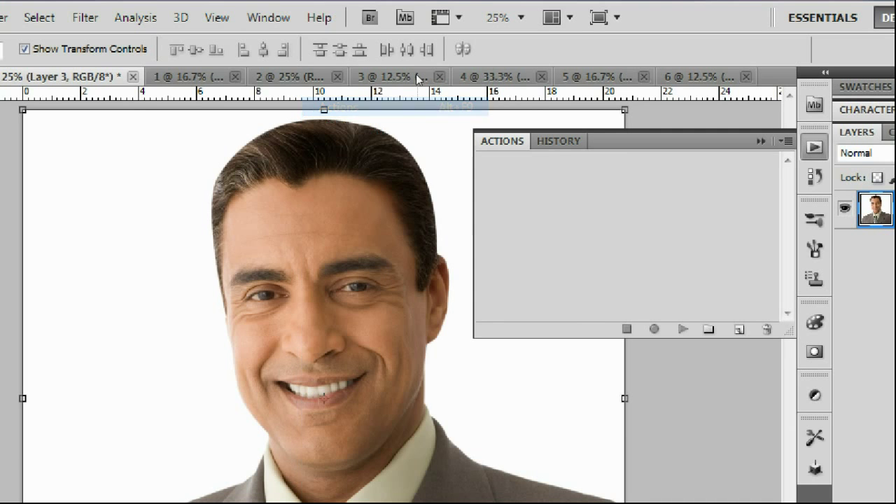
left_click(605, 140)
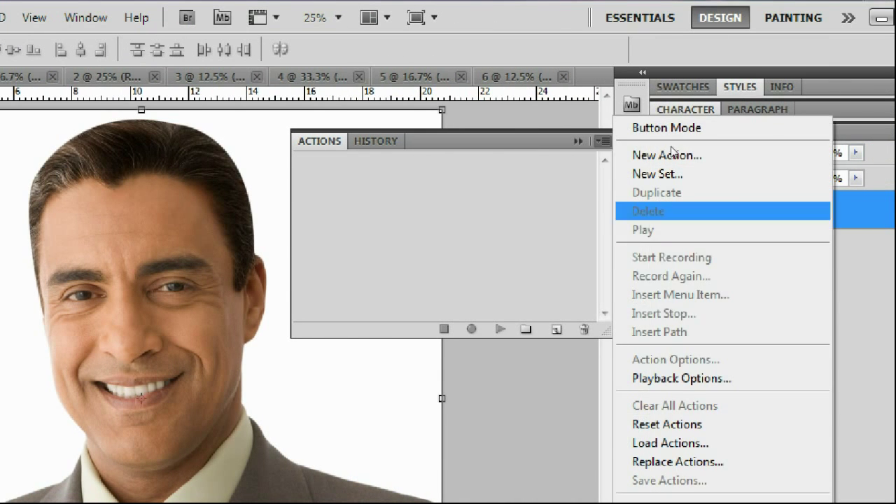
left_click(670, 443)
left_click(420, 127)
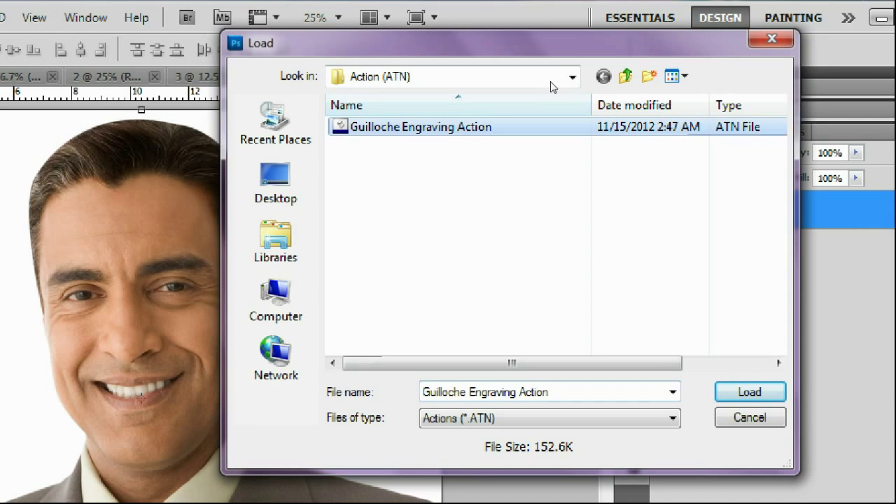
key("Return")
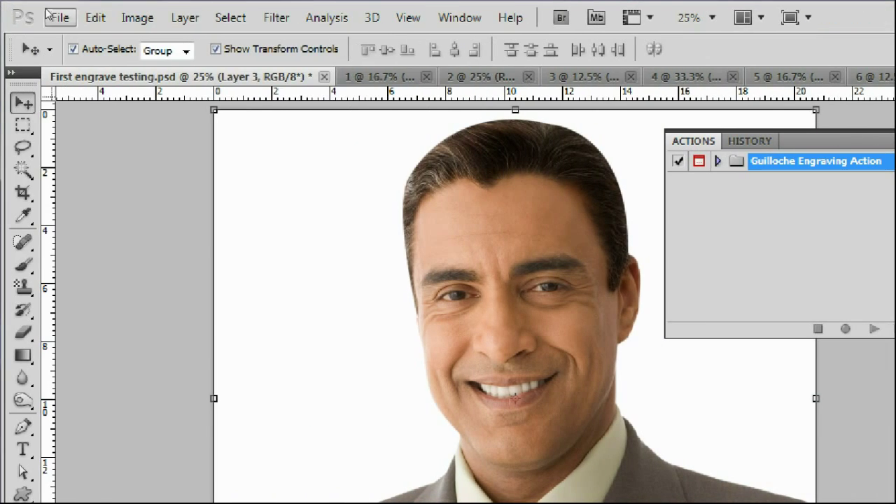
Load the Guilloche Engraving Pattern file as Pattern presets in Preset Manager.
left_click(96, 17)
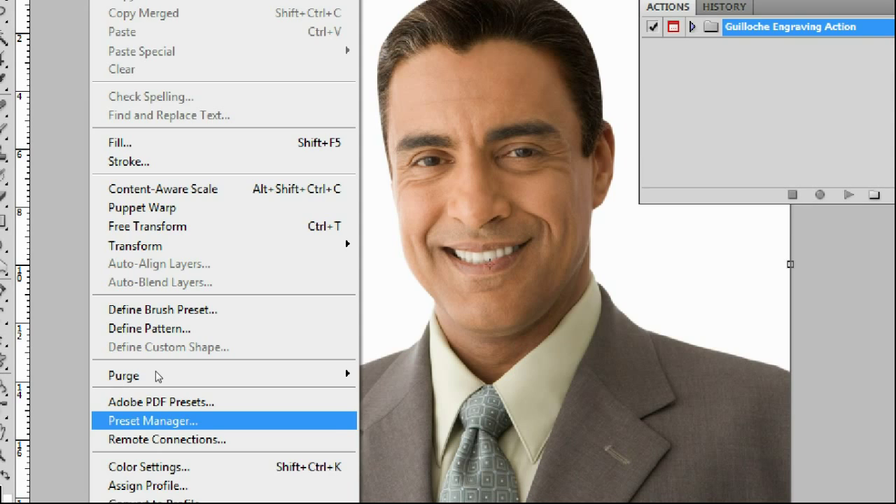
key("Return")
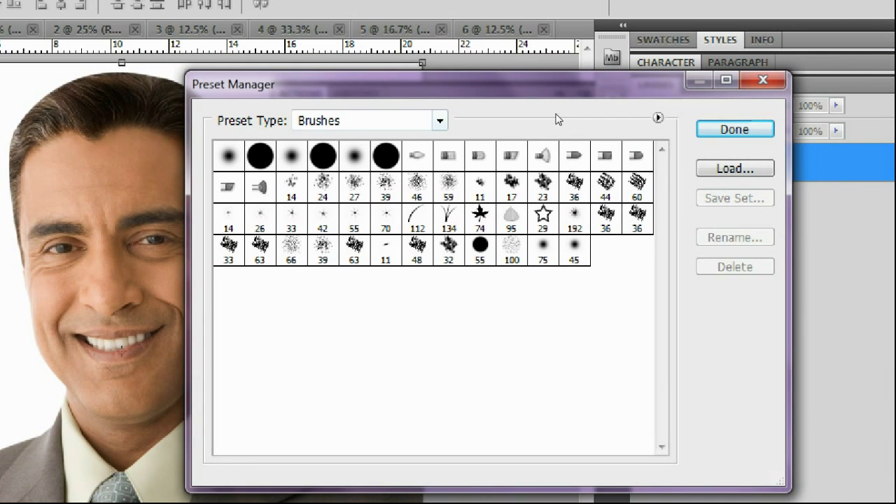
key("alt+Down")
key("Down")
key("Down")
key("Down")
key("Down")
key("Return")
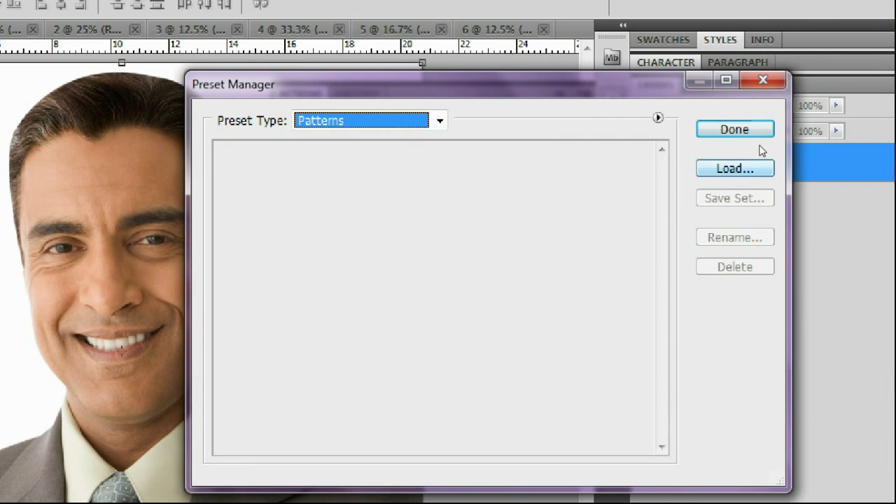
left_click(741, 168)
left_click(504, 86)
left_click(730, 343)
left_click(745, 130)
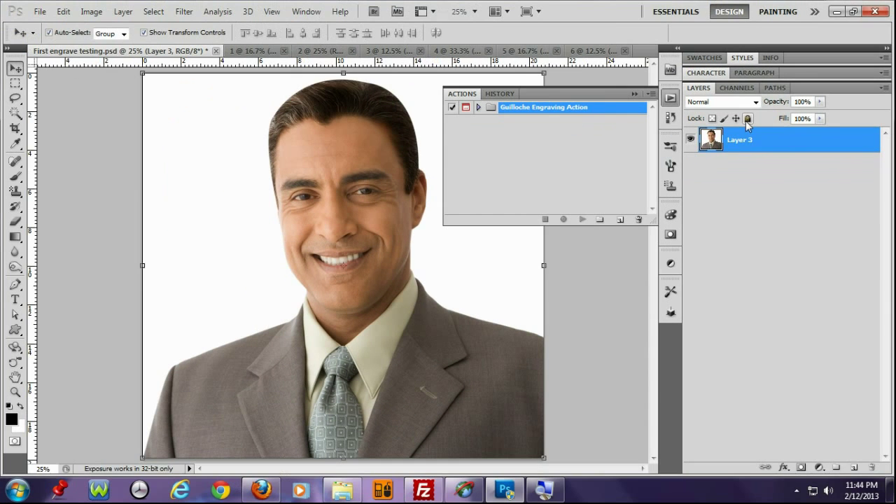
Expand the Guilloche Engraving set and run NEUTRAL - Guilloche Engraving on the man's portrait.
left_click(478, 107)
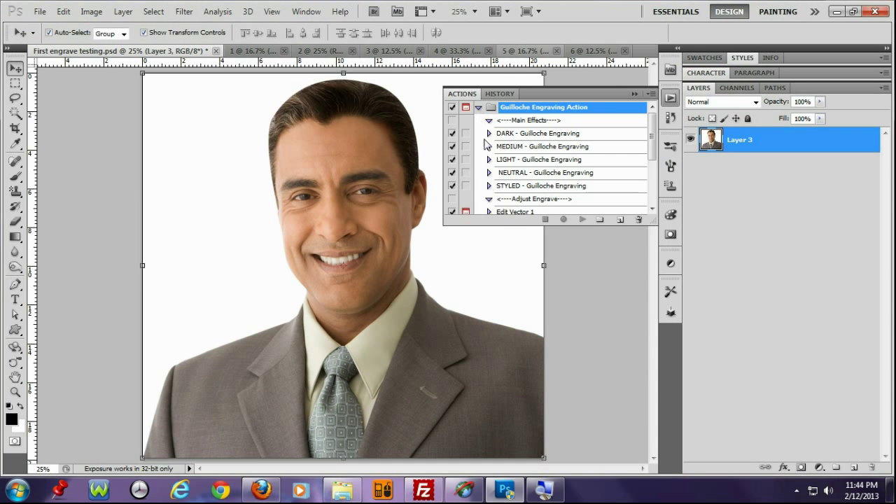
left_click_drag(508, 227, 538, 323)
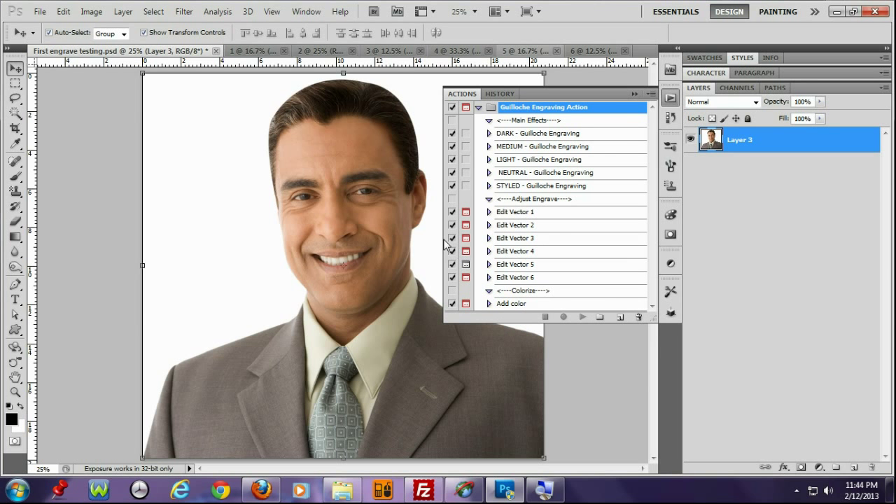
left_click_drag(444, 244, 485, 243)
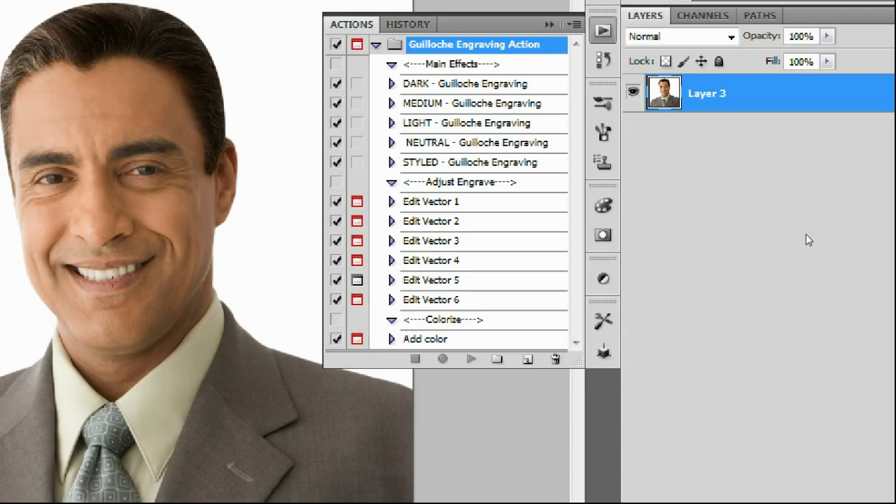
key("Down")
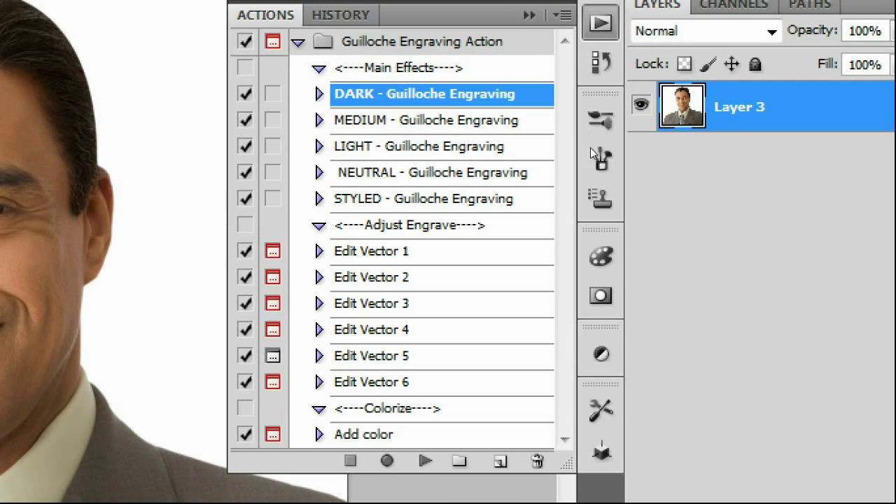
key("Down")
key("Down")
key("Down")
key("Down")
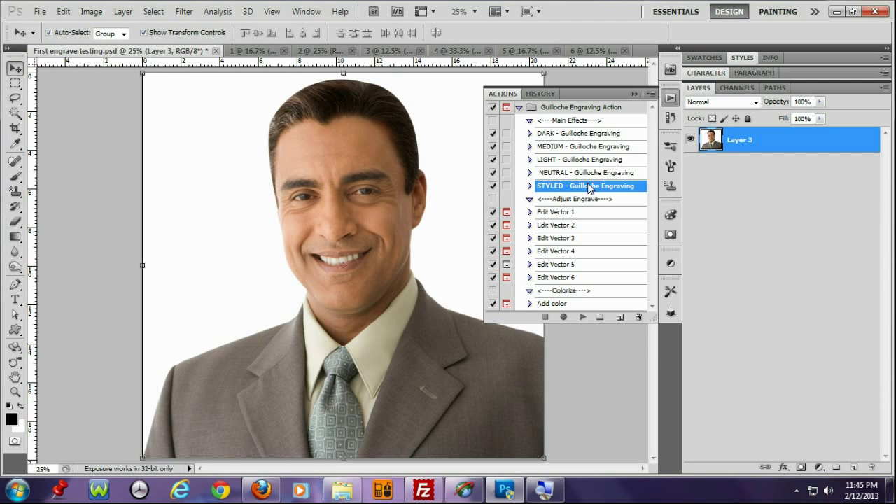
left_click(586, 176)
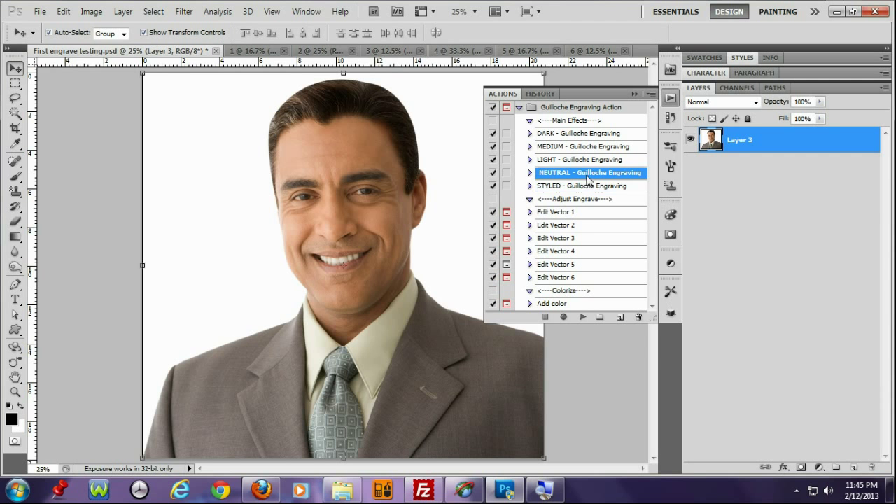
left_click(582, 317)
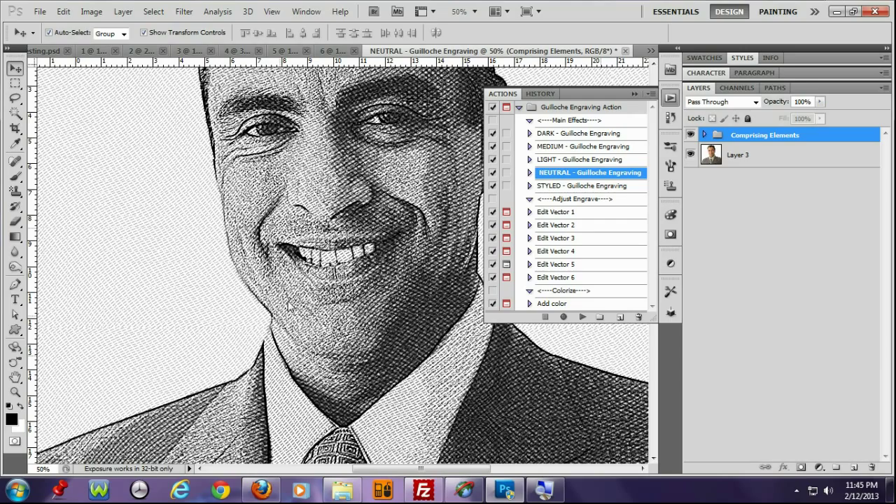
Review the engraving layers, then set the Edit Vector 2 deep shadow threshold to 123.
scroll(288, 305, "up", 3)
left_click(648, 93)
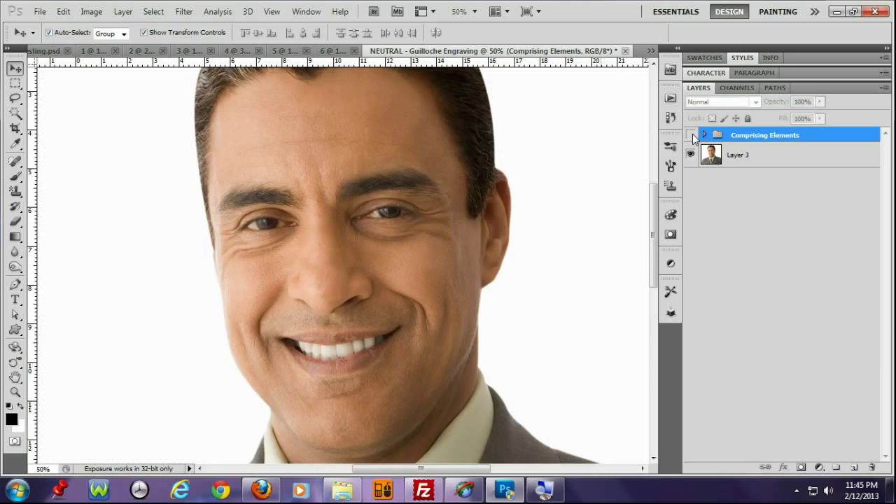
left_click(690, 134)
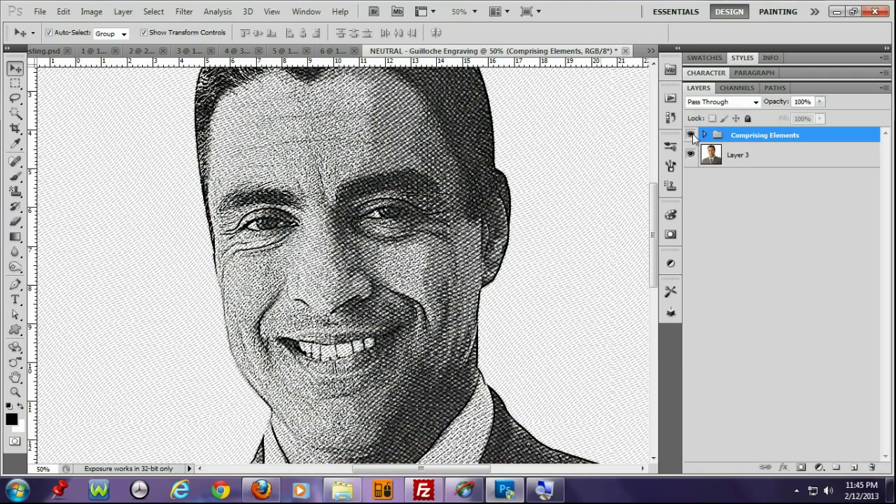
left_click(705, 135)
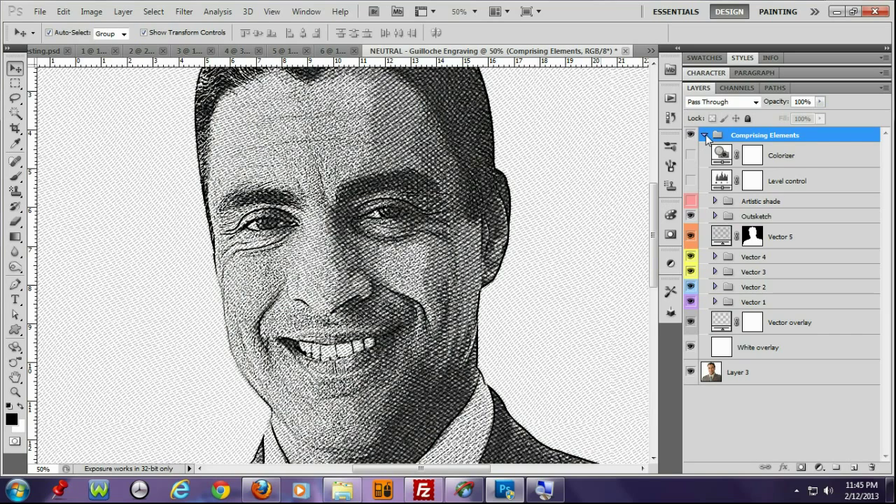
left_click(705, 135)
left_click(671, 97)
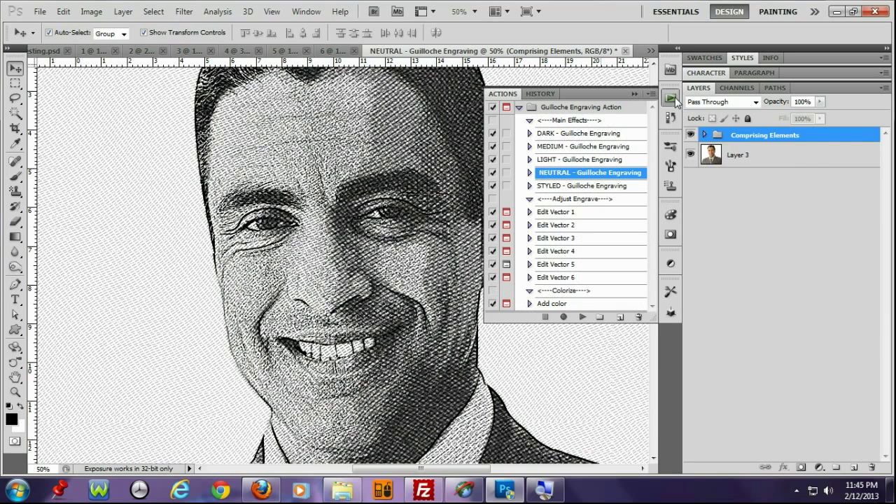
left_click(571, 225)
left_click(584, 317)
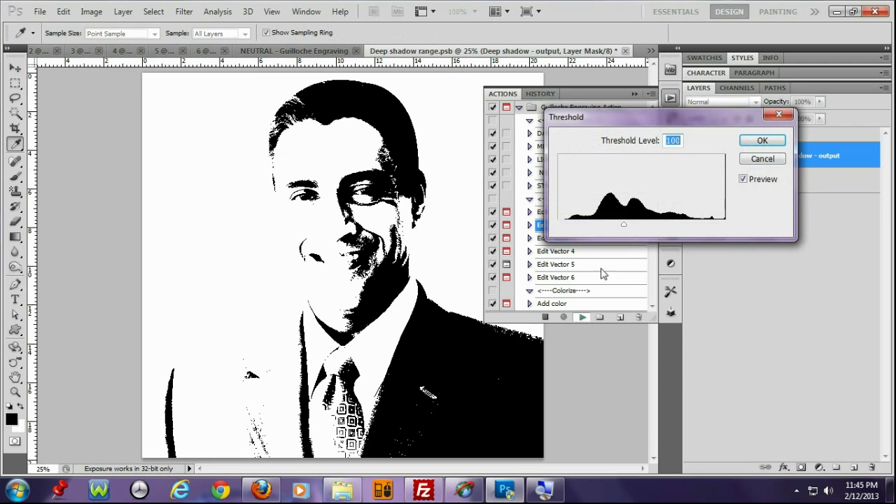
left_click_drag(625, 226, 639, 227)
left_click(762, 141)
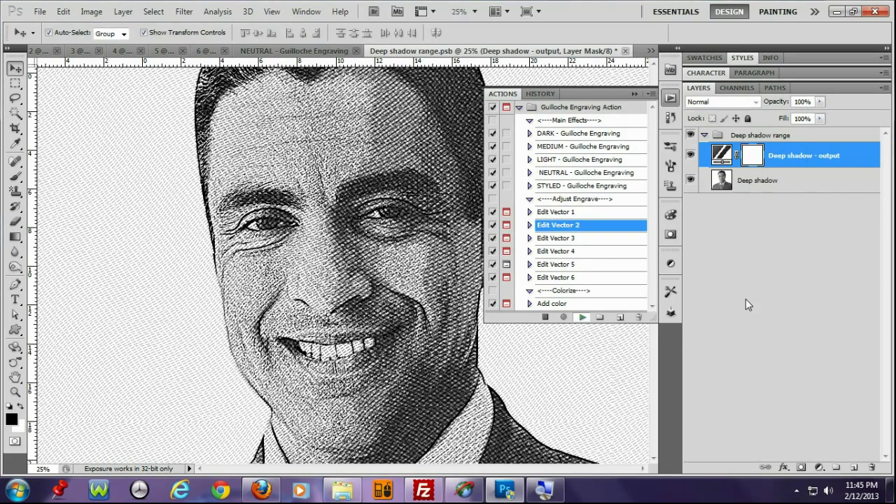
Set the Edit Vector 4 overlapping depth threshold to 140.
left_click(566, 239)
left_click(578, 252)
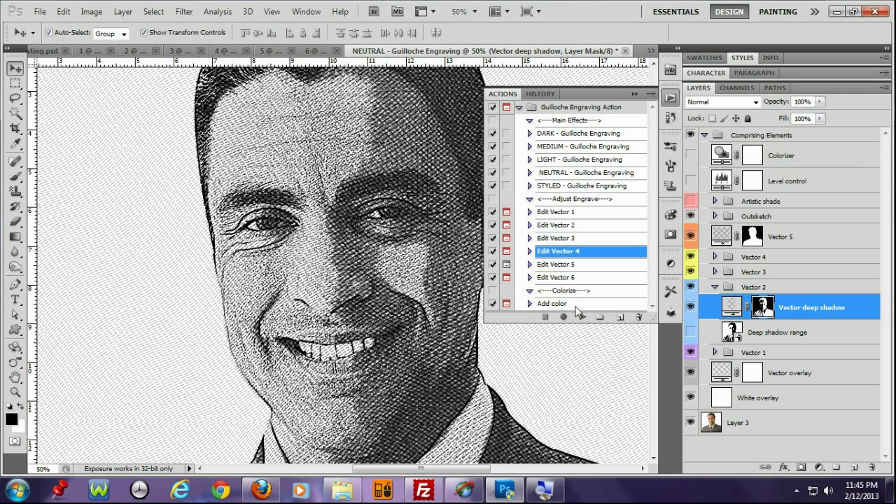
left_click(582, 317)
left_click_drag(646, 221, 651, 228)
left_click(761, 140)
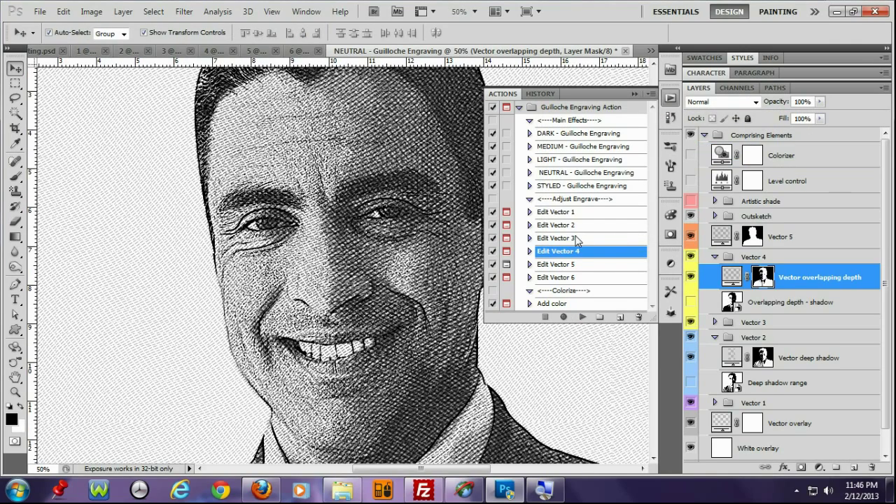
Set the Edit Vector 3 intense shadow threshold to 75.
left_click(576, 239)
left_click(582, 317)
left_click_drag(615, 226, 608, 226)
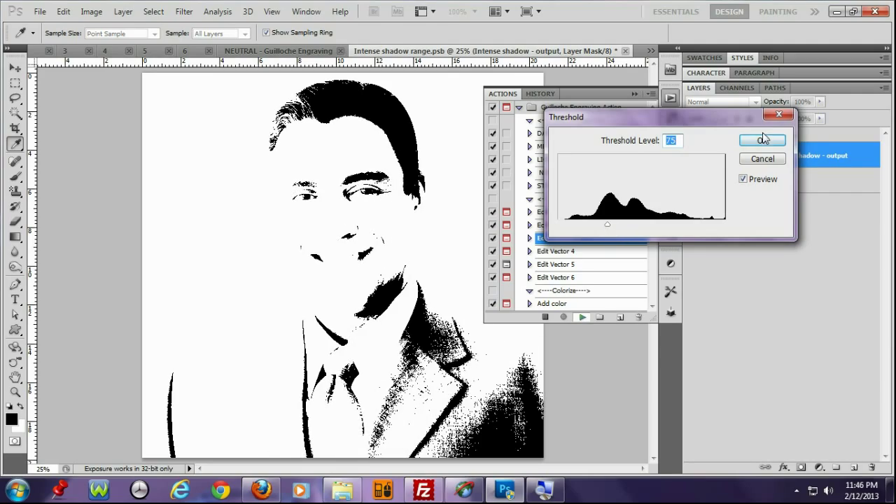
left_click(763, 140)
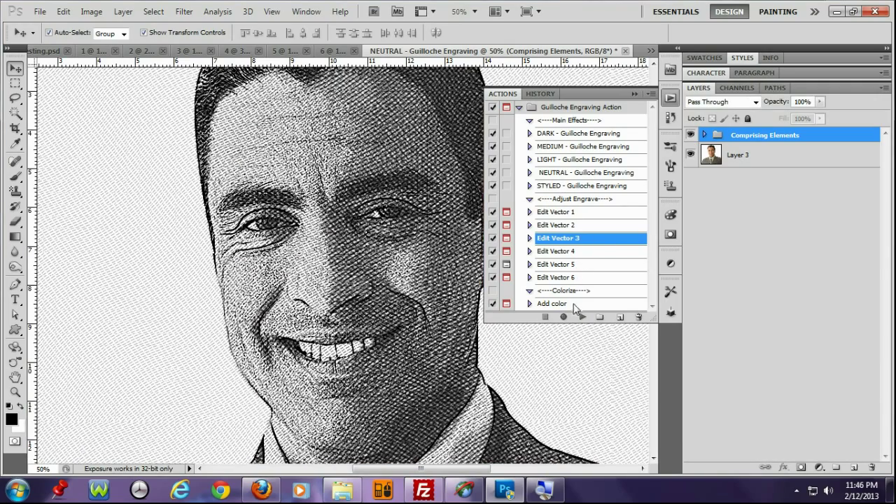
Run Add color and try Warming (85), Warming (81) and Cooling (80) photo filters.
left_click(574, 304)
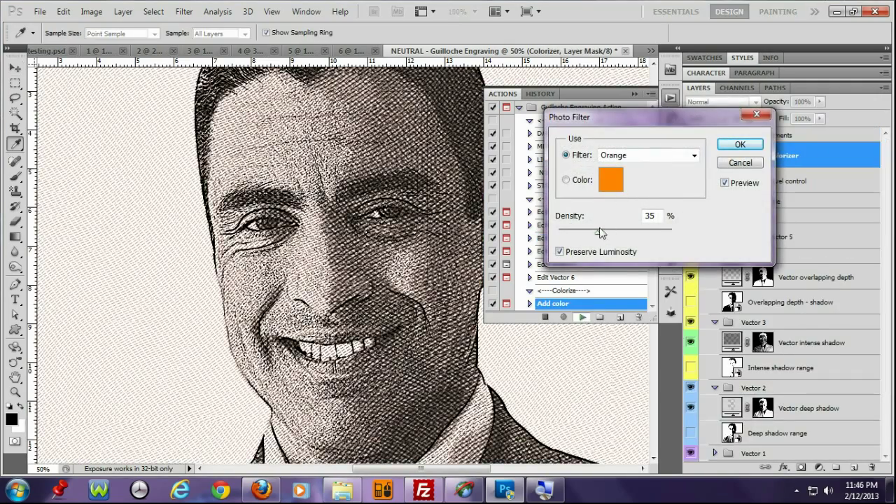
left_click(693, 160)
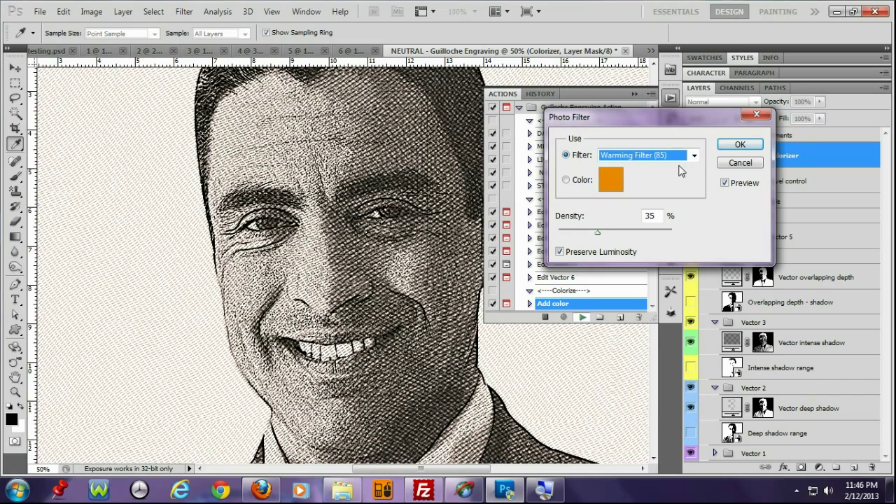
left_click(689, 160)
left_click(676, 194)
left_click(694, 160)
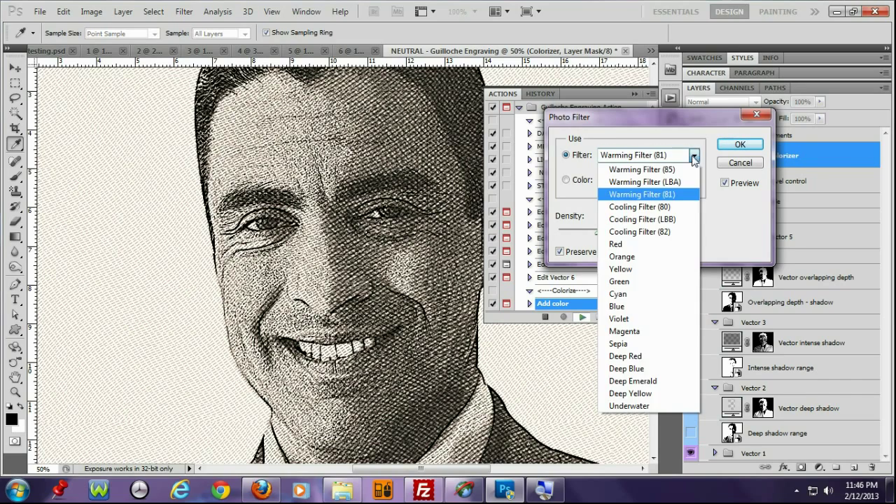
left_click(679, 207)
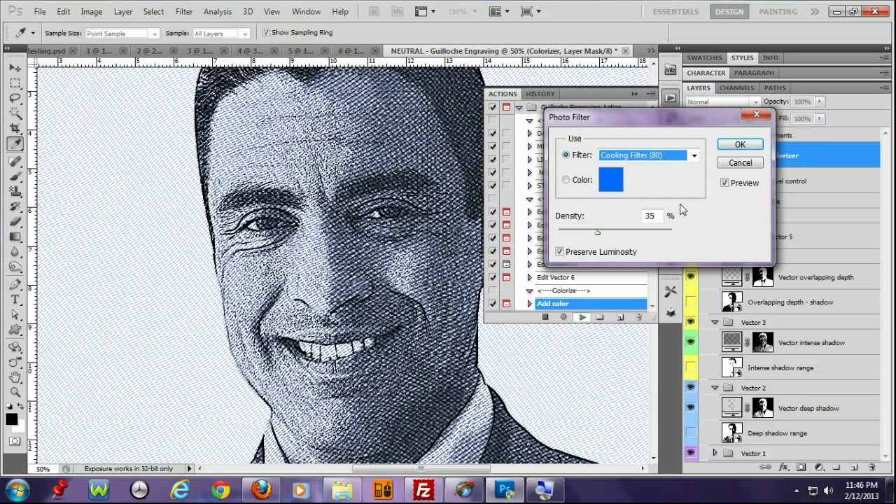
left_click(695, 158)
left_click(639, 154)
Apply a custom green Photo Filter at 30% density, then hide Colorizer and the engraving to compare.
left_click(565, 180)
left_click(610, 179)
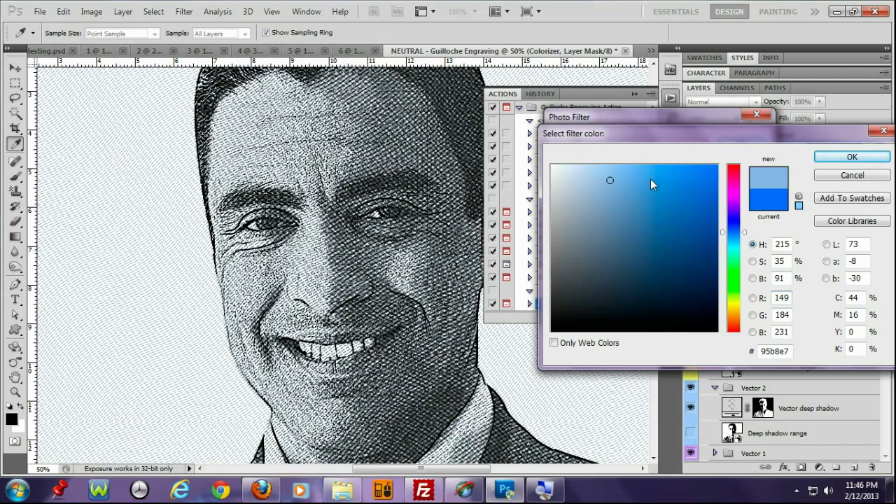
left_click(651, 180)
left_click_drag(728, 229, 752, 277)
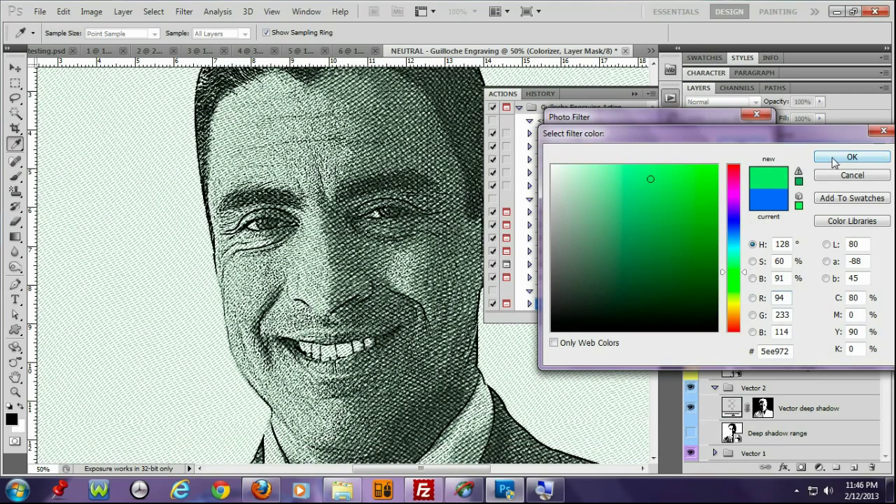
left_click(834, 158)
left_click_drag(595, 226, 582, 235)
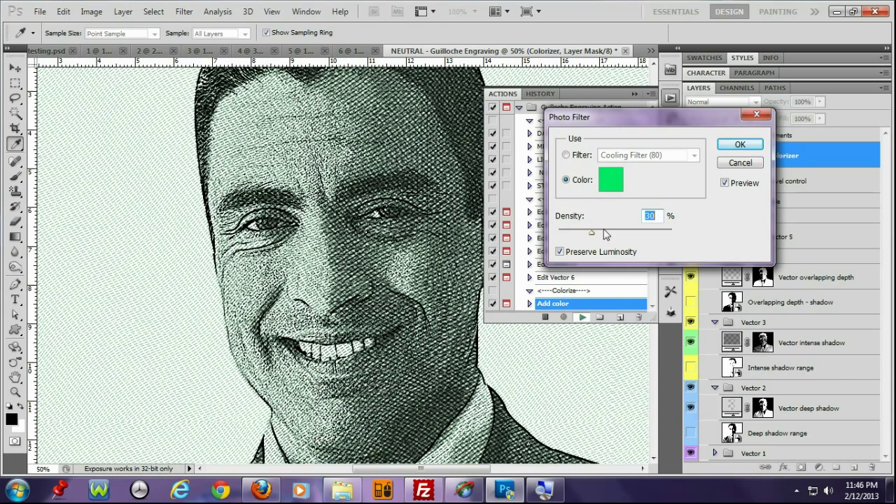
left_click(740, 144)
left_click(690, 155)
left_click(694, 137)
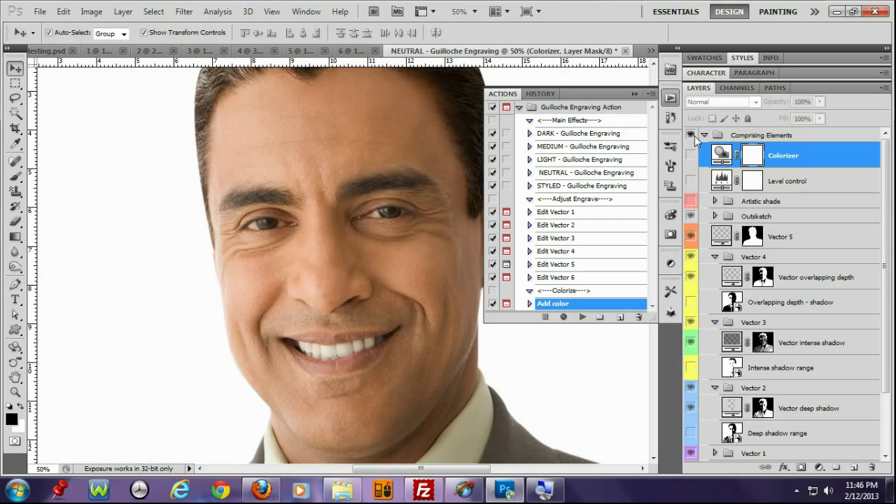
Close the NEUTRAL and First engrave testing documents without saving.
left_click(691, 136)
left_click(625, 51)
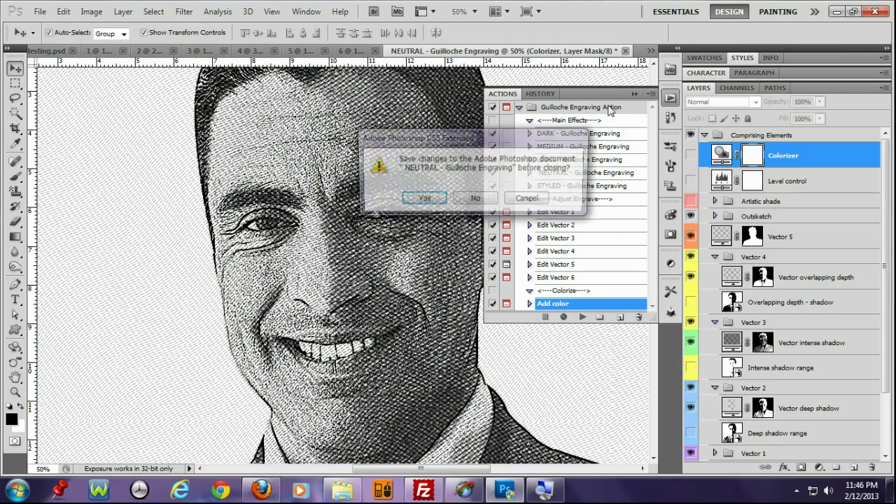
left_click(476, 203)
left_click(216, 52)
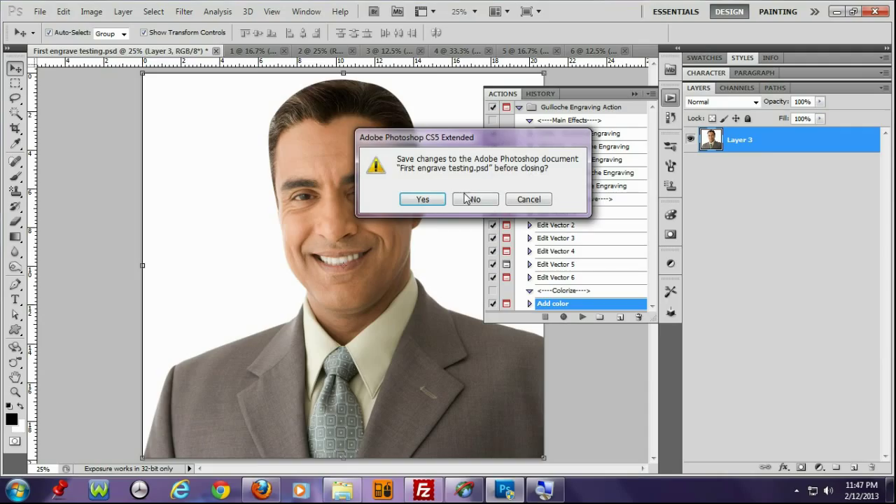
left_click(472, 198)
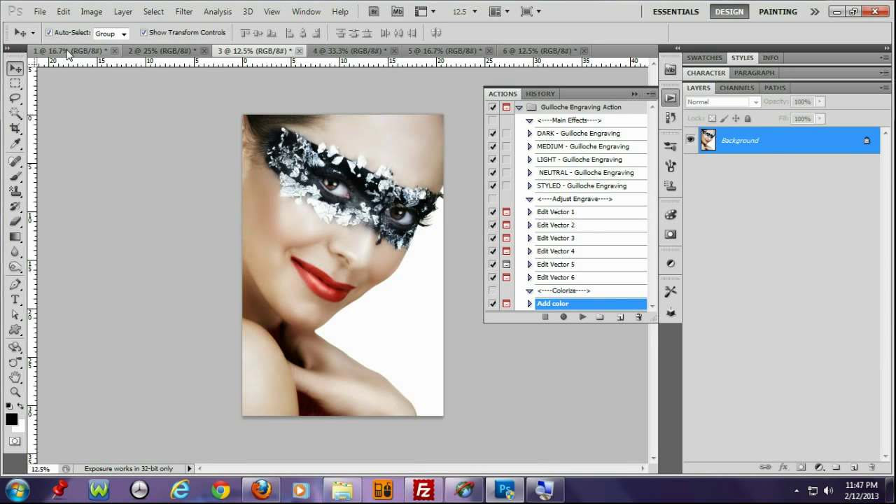
Run DARK - Guilloche Engraving on the sunglasses woman photo in tab 1.
left_click(70, 51)
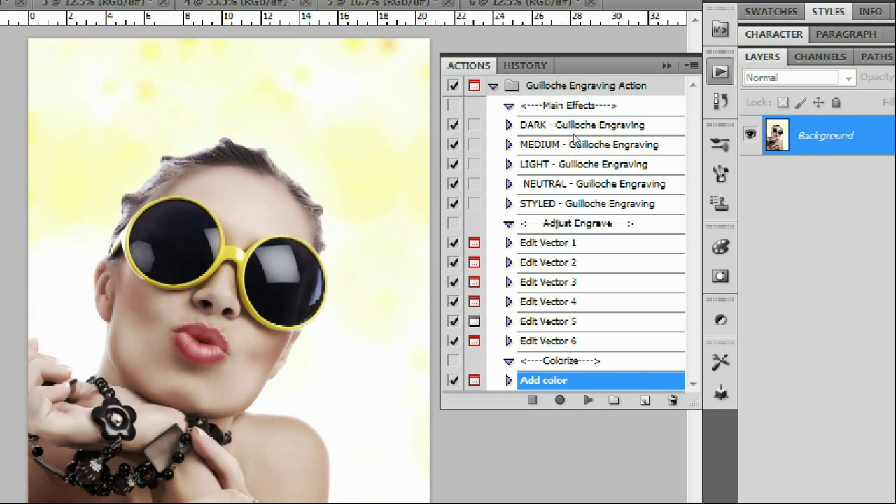
left_click(574, 133)
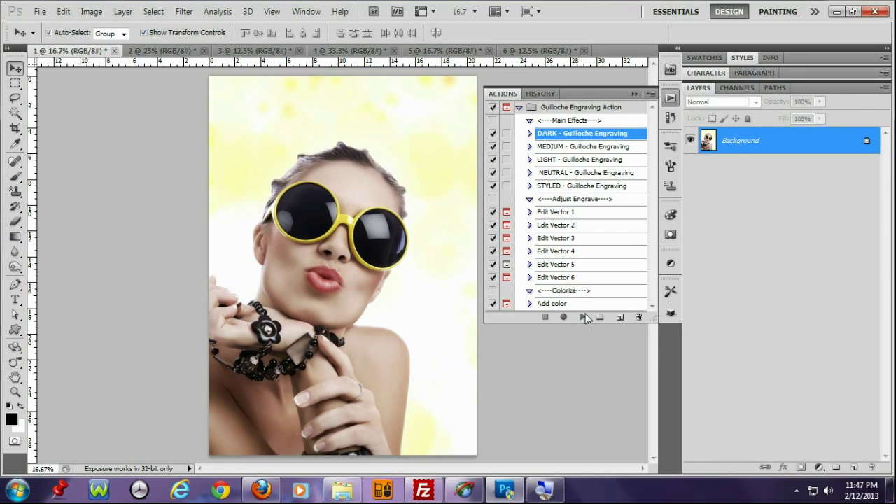
left_click(583, 317)
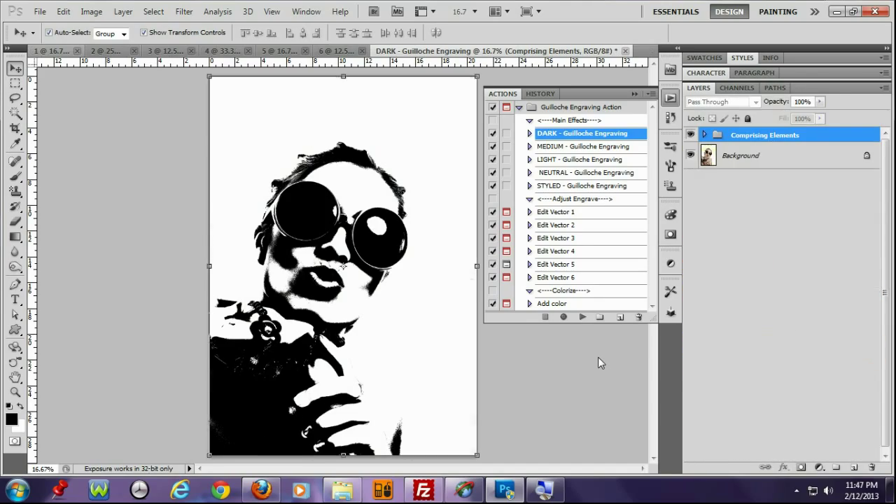
Compare the engraving with the photo, then raise the Edit Vector 2 deep-shadow threshold.
key("ctrl+plus")
key("ctrl+plus")
key("ctrl+plus")
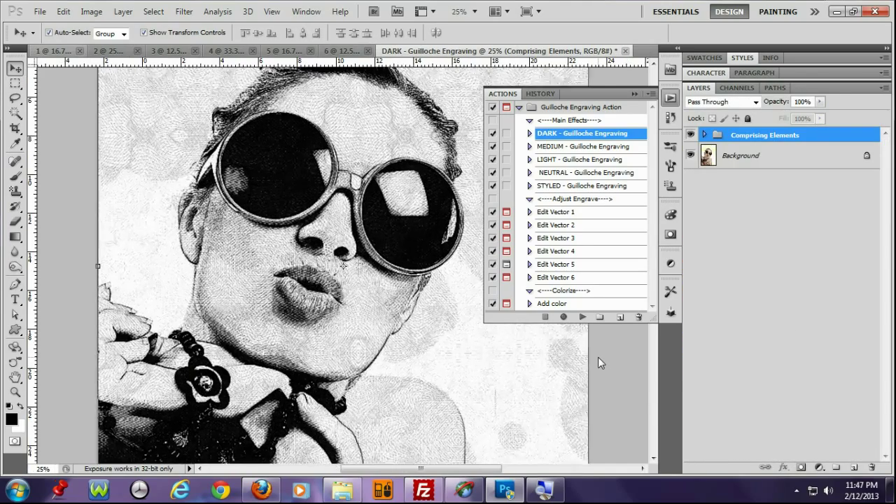
key("ctrl+minus")
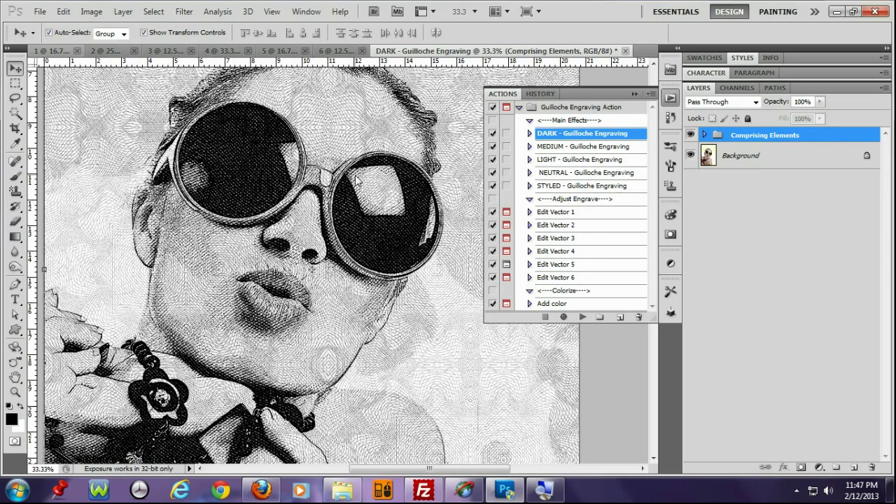
left_click(690, 135)
left_click(690, 135)
left_click(578, 225)
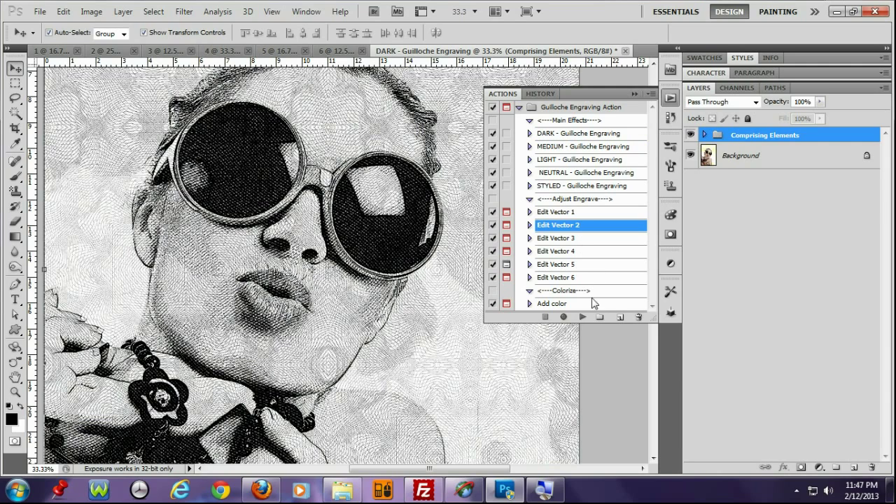
left_click(583, 317)
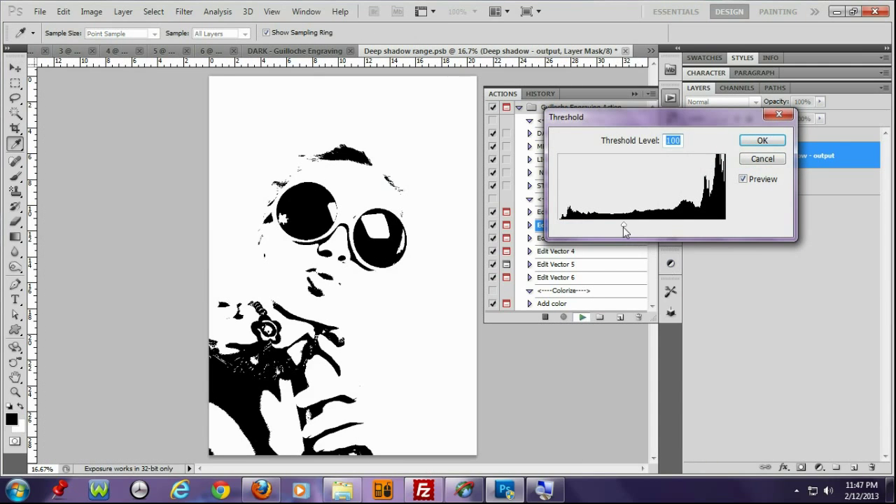
left_click_drag(625, 226, 658, 226)
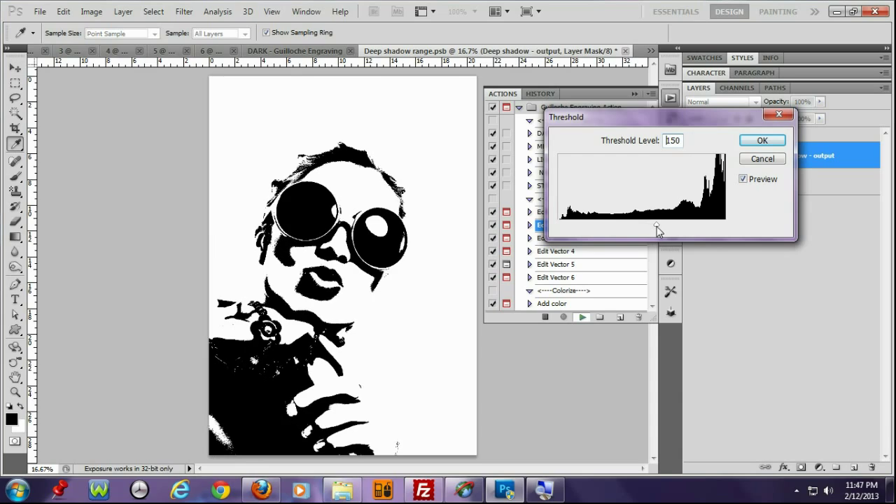
left_click(762, 140)
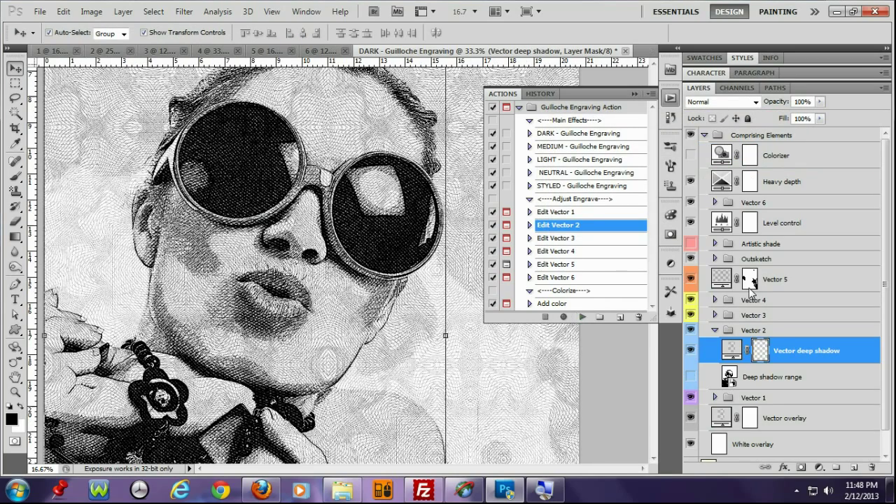
Raise the Edit Vector 3 intense-shadow threshold to 96.
left_click(557, 238)
left_click(582, 317)
left_click_drag(614, 226, 621, 224)
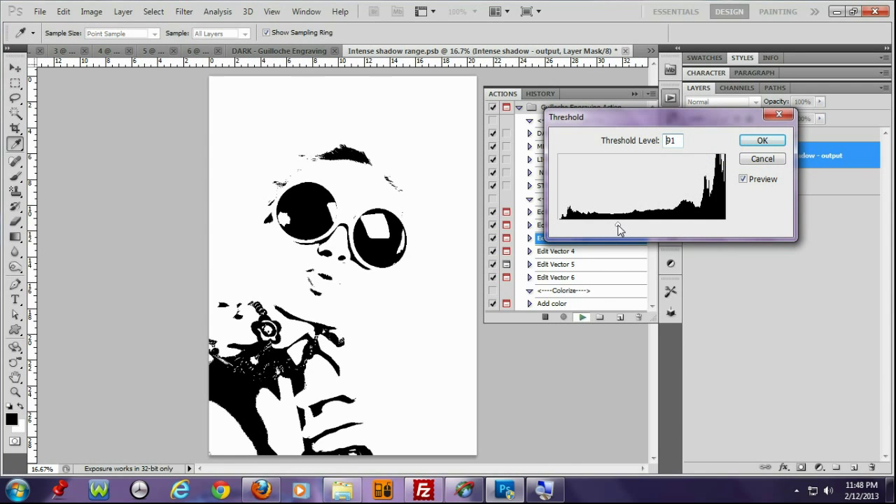
left_click(758, 141)
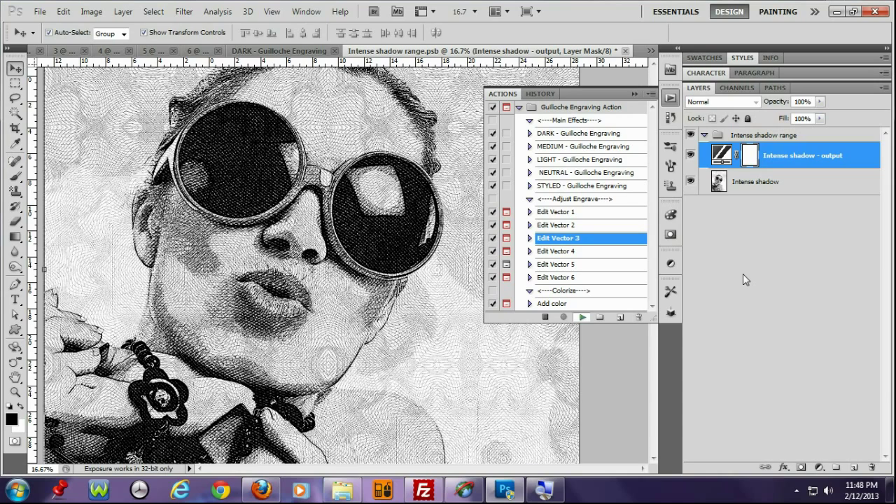
Raise the Edit Vector 4 overlapping-depth threshold to 144.
left_click(572, 252)
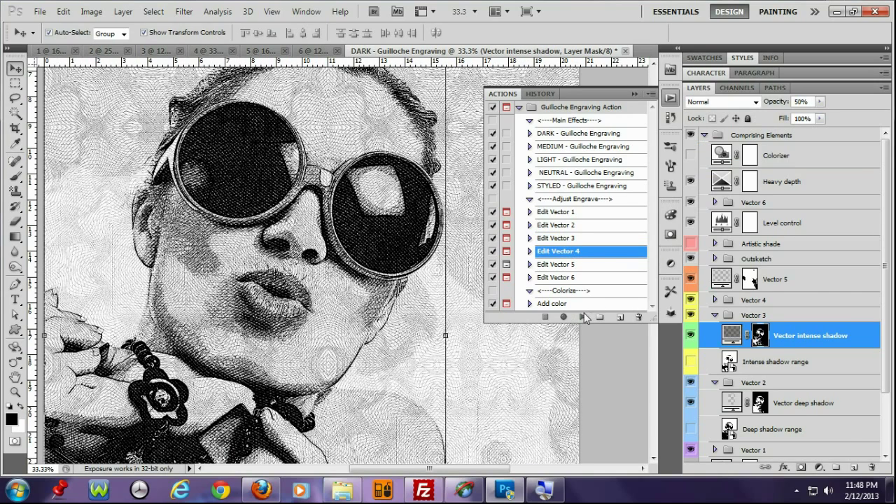
left_click(583, 317)
left_click_drag(641, 224, 652, 225)
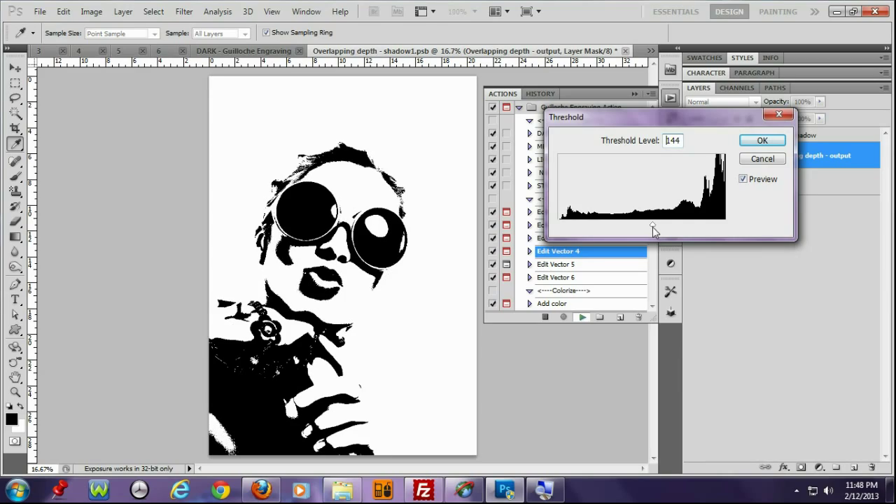
left_click(762, 140)
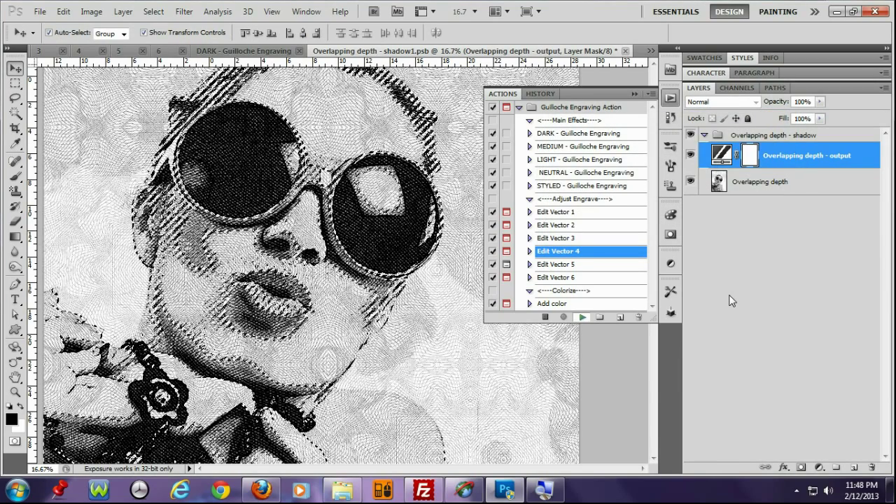
Rerun Edit Vector 2 and raise the deep-shadow threshold further.
left_click(567, 225)
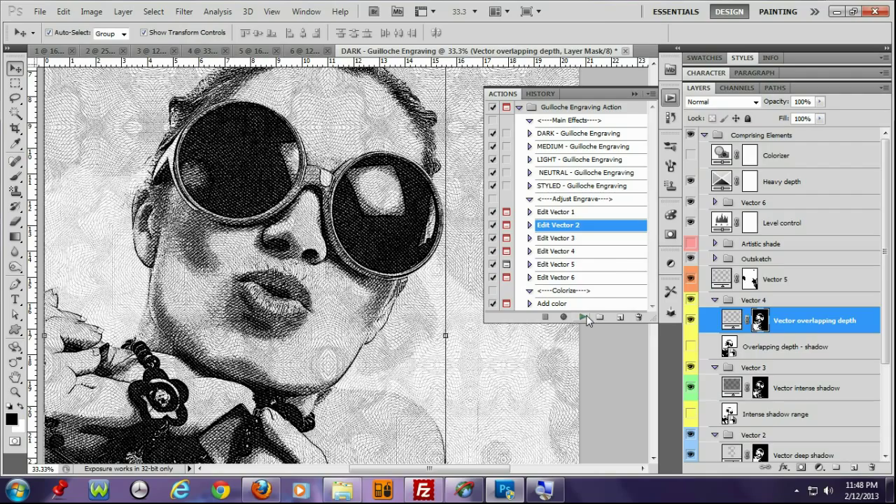
left_click(582, 317)
left_click_drag(645, 225, 668, 235)
left_click(762, 140)
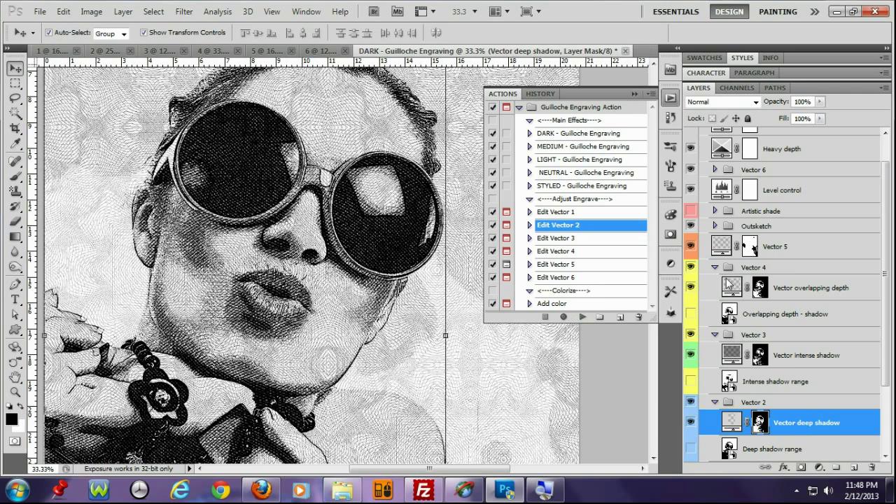
Raise the Edit Vector 6 intense-shade threshold to 83 and collapse Comprising Elements.
left_click(581, 278)
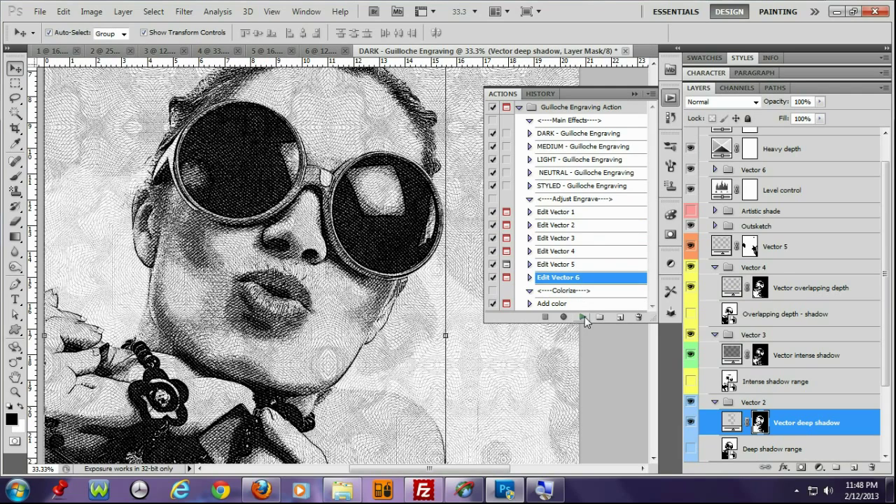
left_click(583, 317)
left_click_drag(602, 222, 626, 224)
left_click(760, 140)
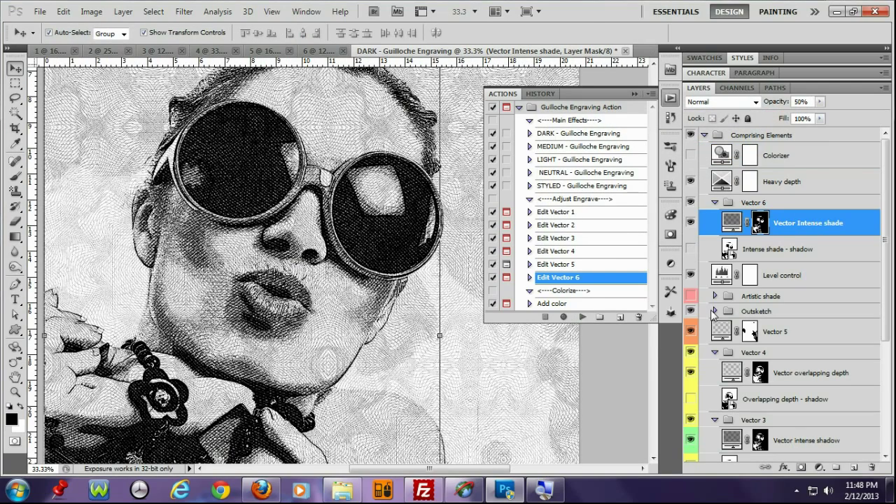
left_click(706, 135)
Add a yellow-green Photo Filter at about 39% density, then hide the Colorizer layer.
left_click(691, 135)
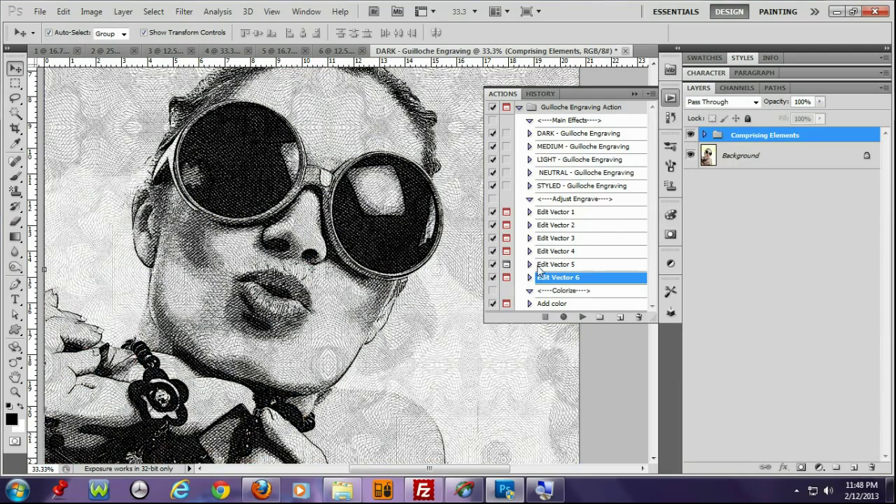
left_click(691, 135)
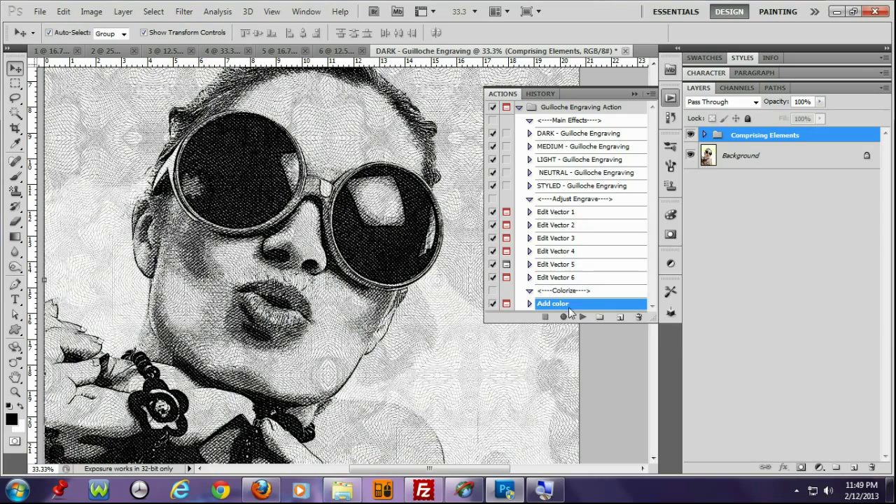
left_click(582, 316)
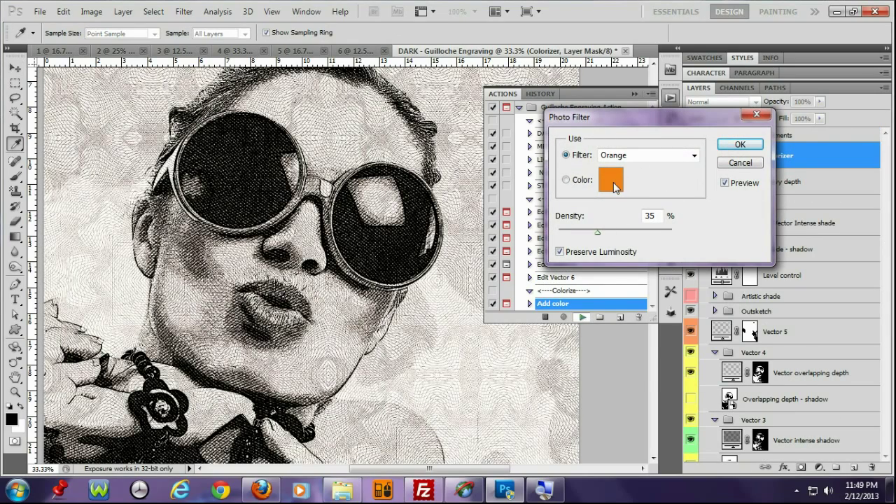
left_click(613, 182)
left_click(742, 306)
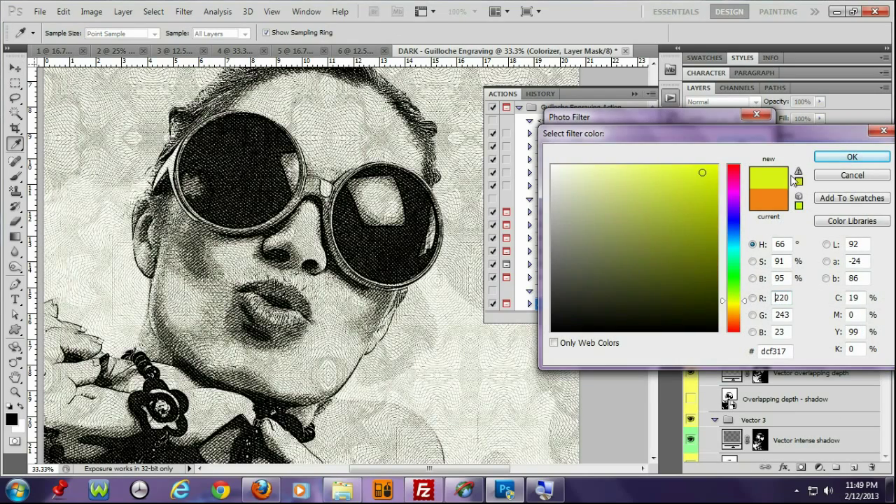
left_click(843, 157)
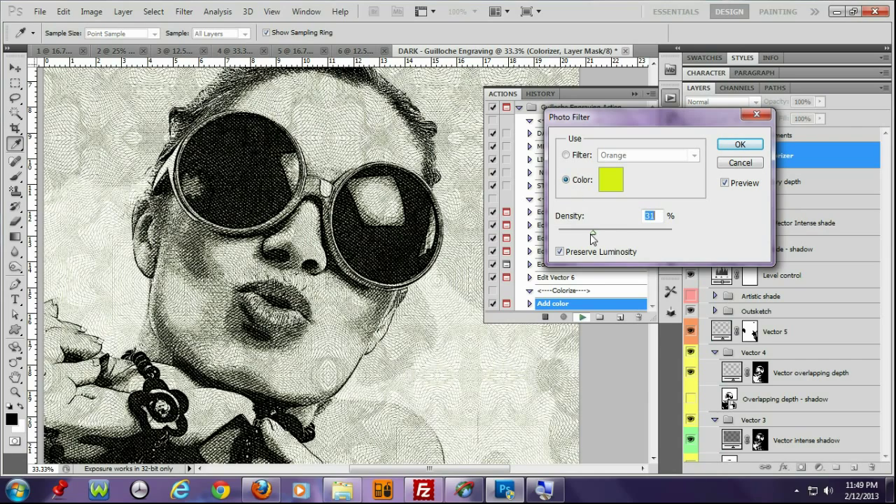
left_click_drag(625, 236, 602, 236)
left_click(738, 145)
left_click(690, 156)
left_click(704, 135)
left_click(690, 135)
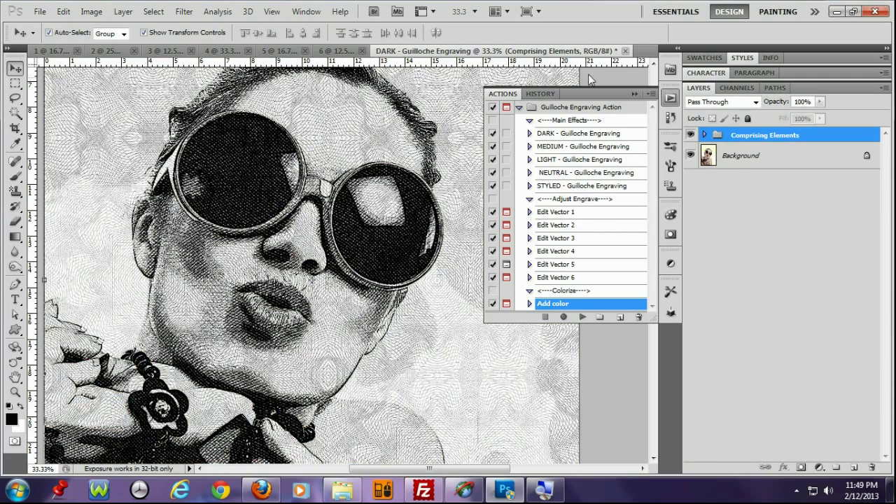
Close the DARK engraving and sunglasses woman documents without saving.
left_click(625, 51)
left_click(474, 200)
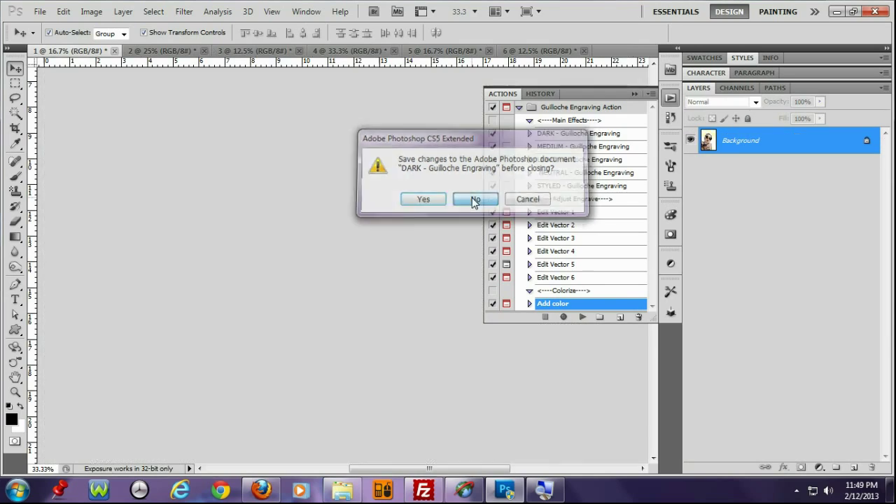
left_click(114, 51)
left_click(475, 192)
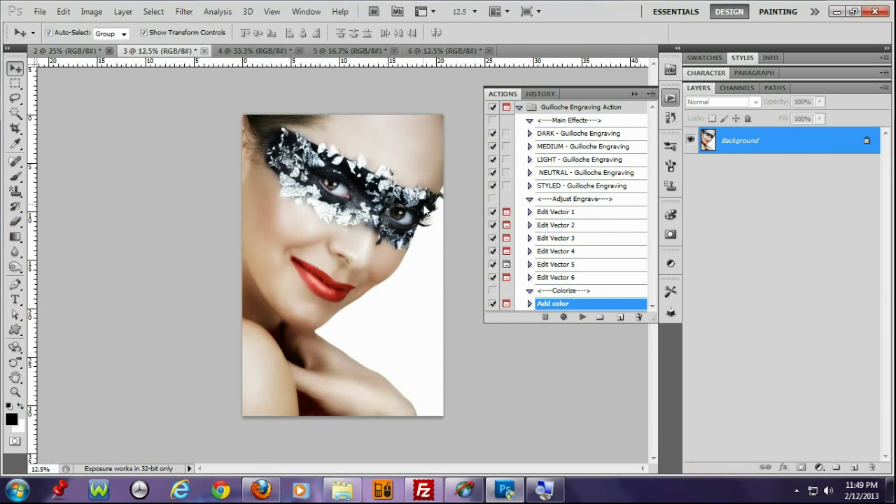
Run DARK - Guilloche Engraving on the wooden barrels photo in tab 2.
left_click(75, 52)
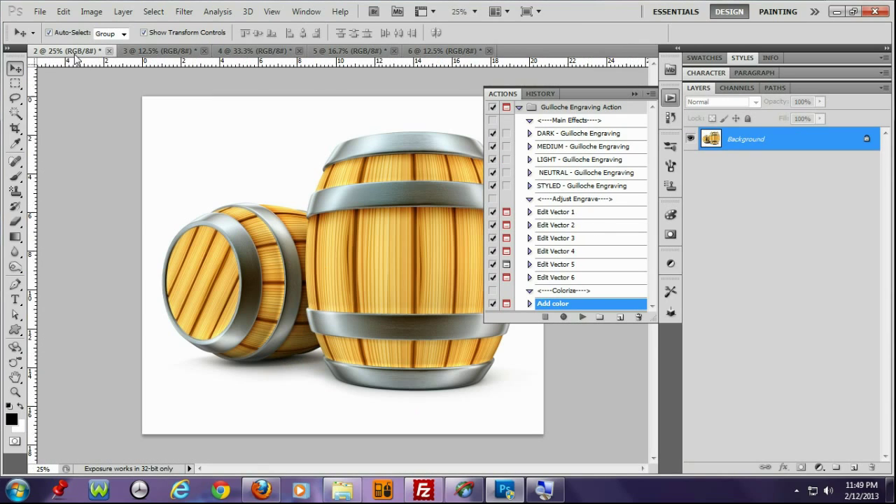
left_click(600, 137)
left_click(582, 317)
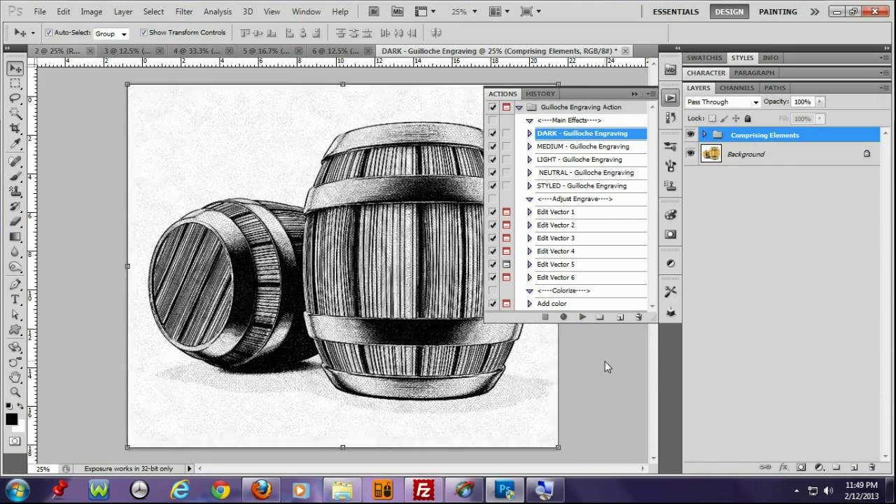
key("ctrl+plus")
key("ctrl+plus")
key("ctrl+minus")
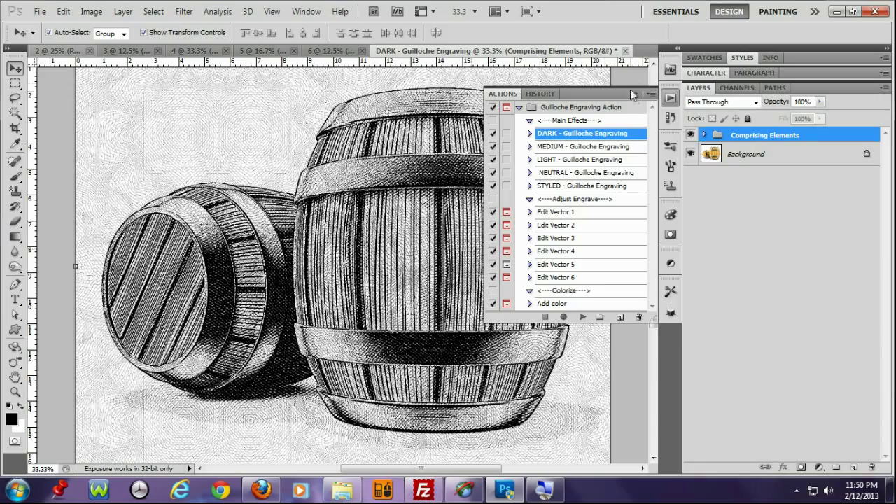
left_click(631, 91)
key("ctrl+plus")
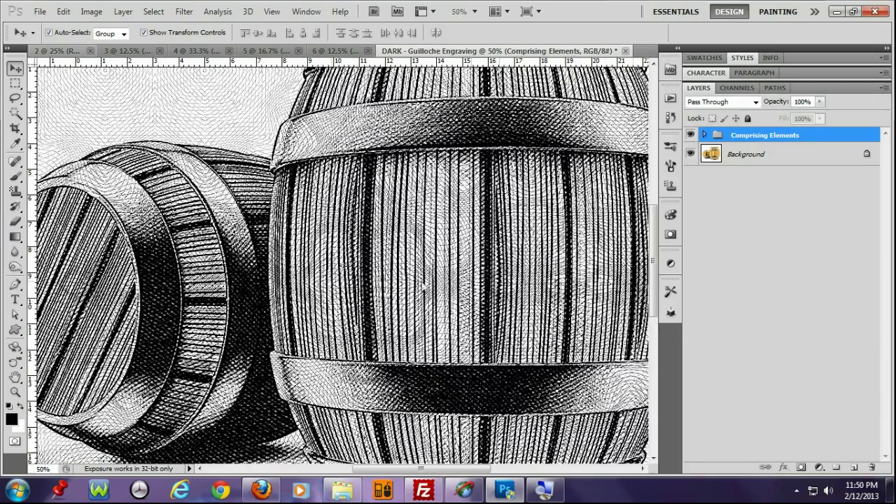
left_click_drag(423, 287, 497, 214)
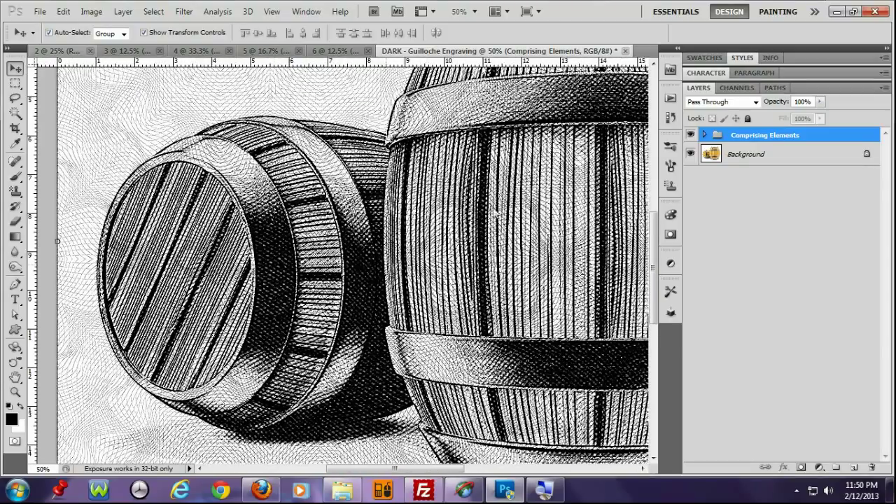
left_click(690, 135)
mouse_move(509, 176)
left_mouse_down()
mouse_move(489, 247)
mouse_move(508, 252)
left_mouse_up()
key("ctrl+minus")
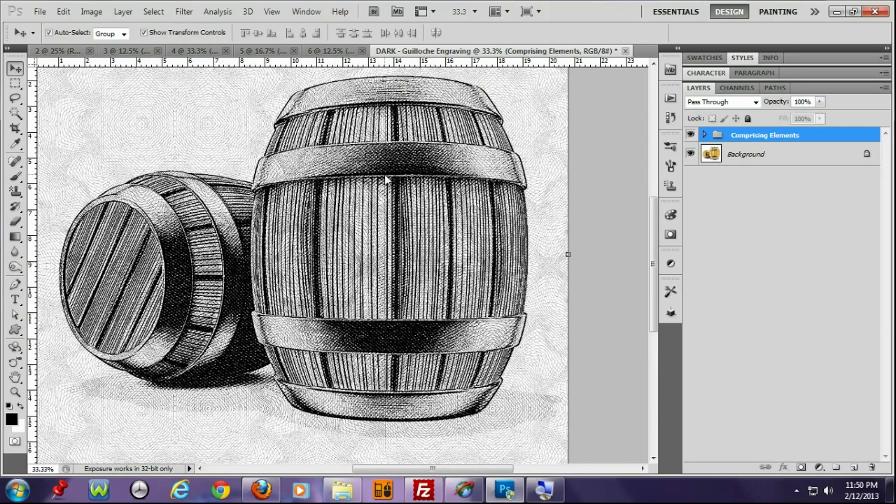
key("ctrl+plus")
left_click_drag(469, 158, 455, 140)
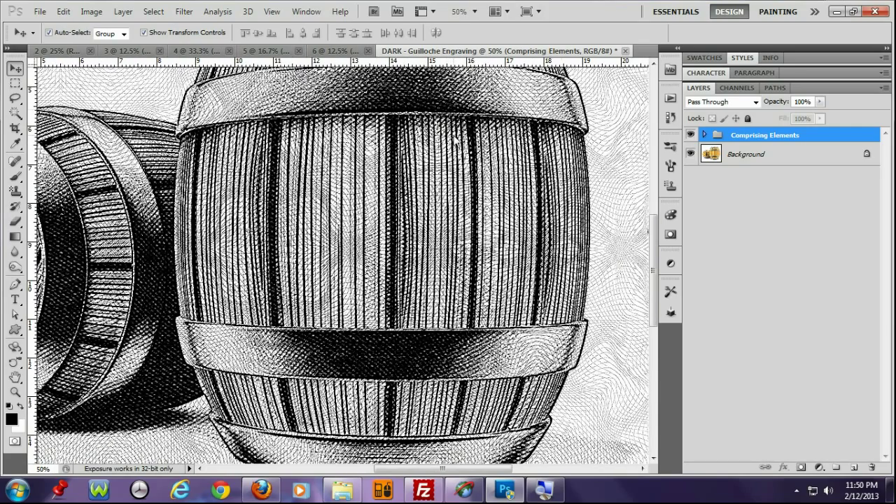
left_click(668, 100)
Raise the Edit Vector 2 deep shadow threshold to darken the barrels.
left_click(563, 228)
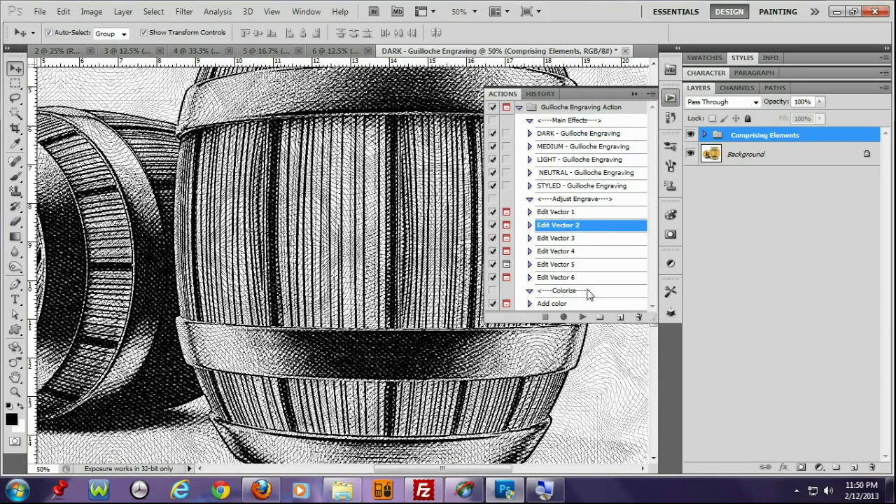
left_click(582, 317)
left_click_drag(624, 225, 660, 226)
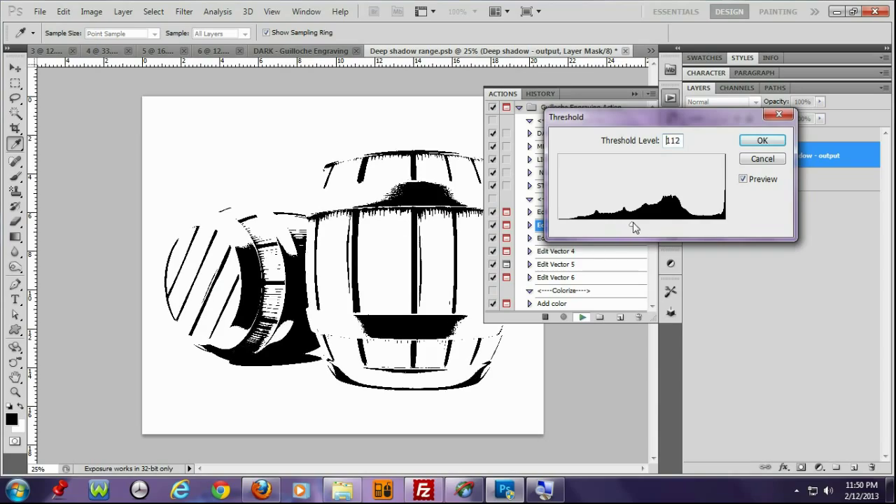
left_click(763, 142)
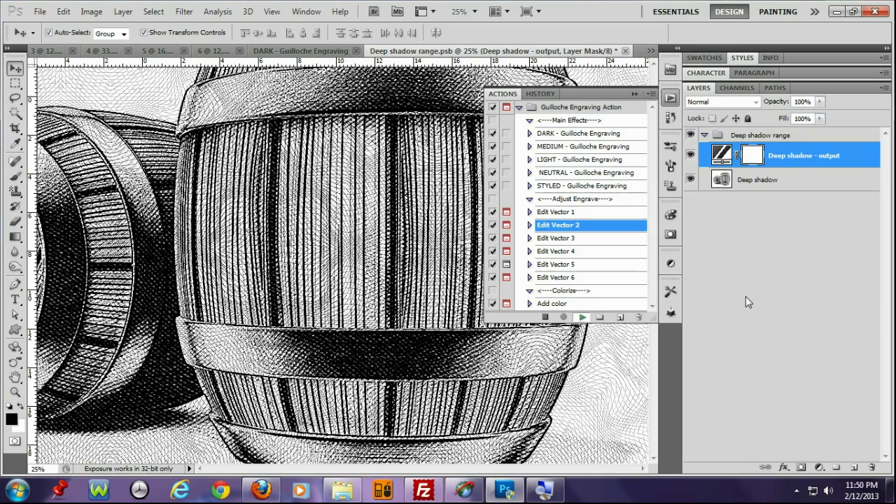
Raise the Edit Vector 4 overlapping depth threshold.
left_click(570, 238)
left_click(583, 317)
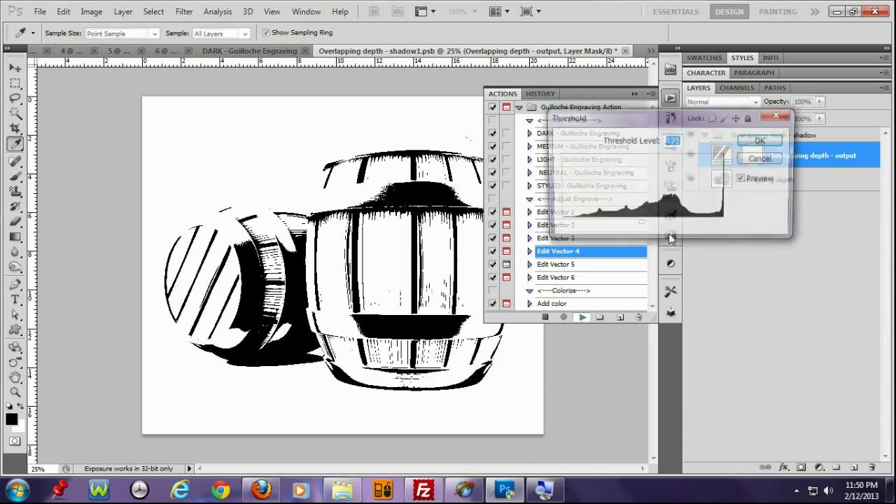
left_click_drag(641, 226, 650, 227)
left_click(748, 142)
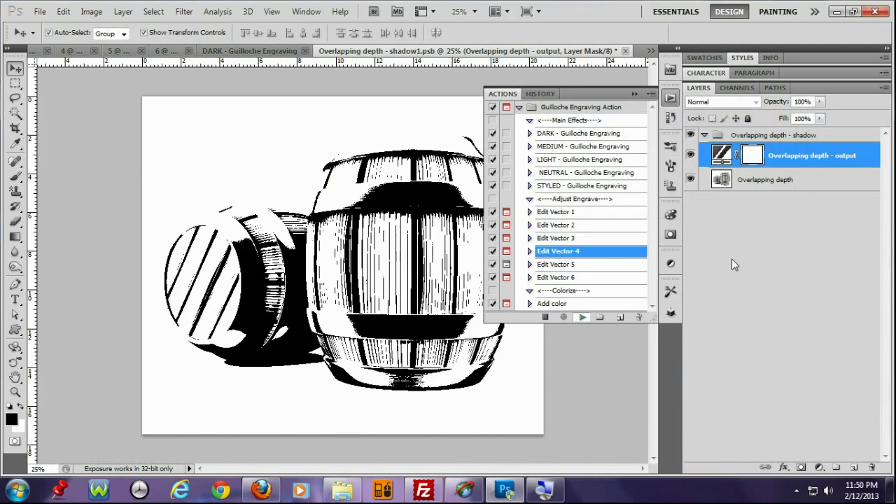
Lower the Edit Vector 3 intense shadow threshold to 85, then fit the image on screen.
left_click(570, 238)
left_click(582, 317)
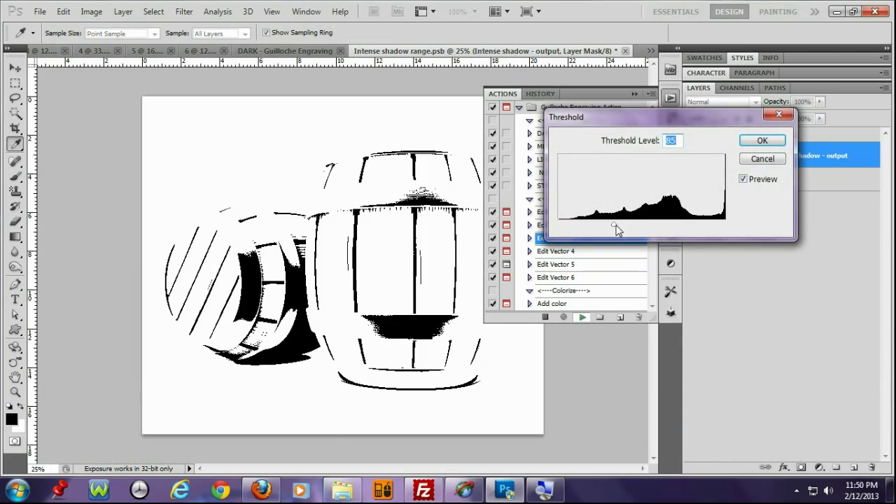
left_click_drag(617, 229, 603, 226)
left_click(762, 140)
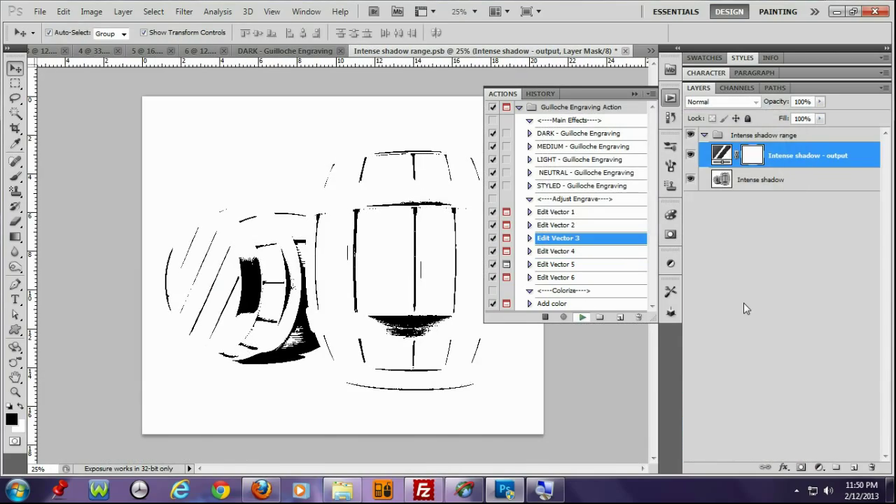
left_click(634, 94)
left_click(705, 136)
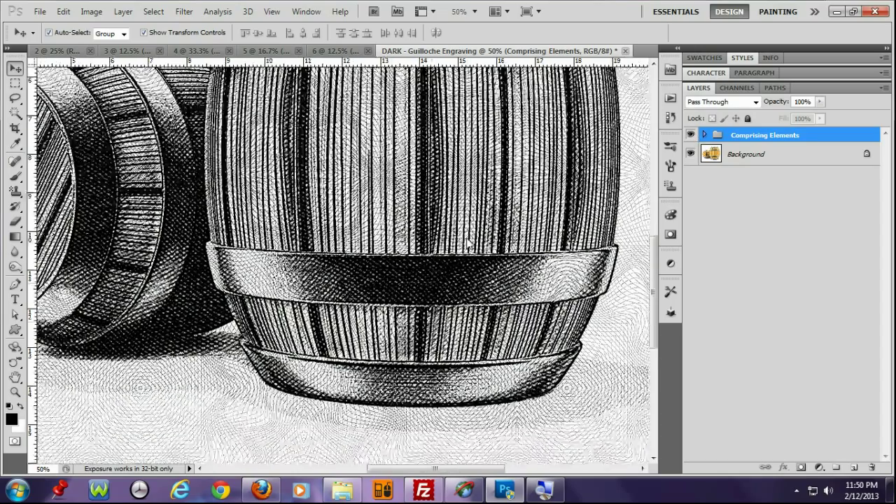
left_click_drag(467, 243, 442, 359)
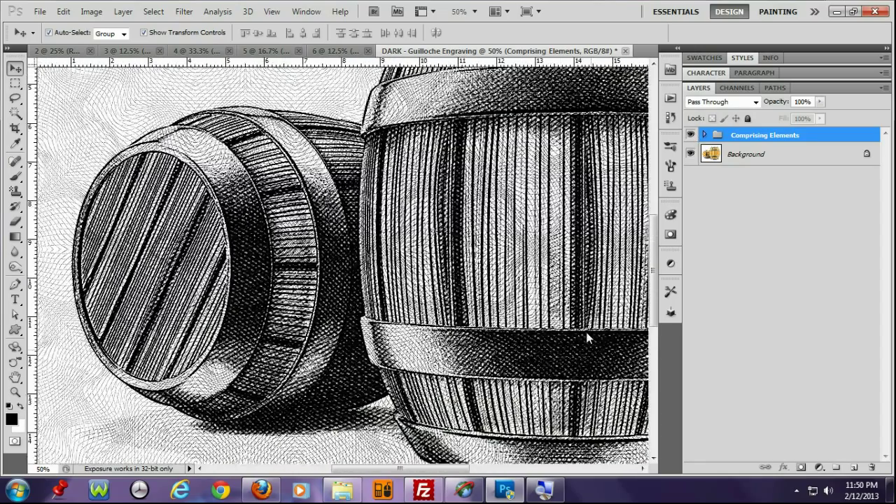
key("ctrl+0")
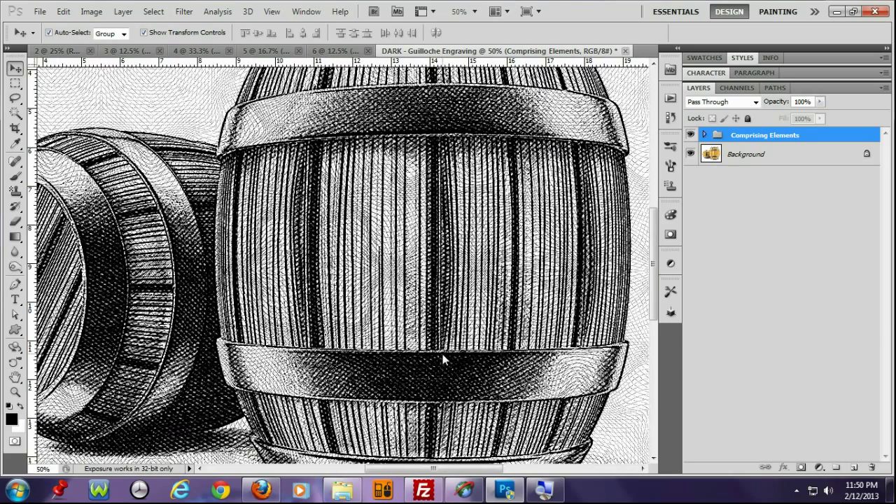
Close the engraved barrel and original barrel documents without saving.
left_click(625, 51)
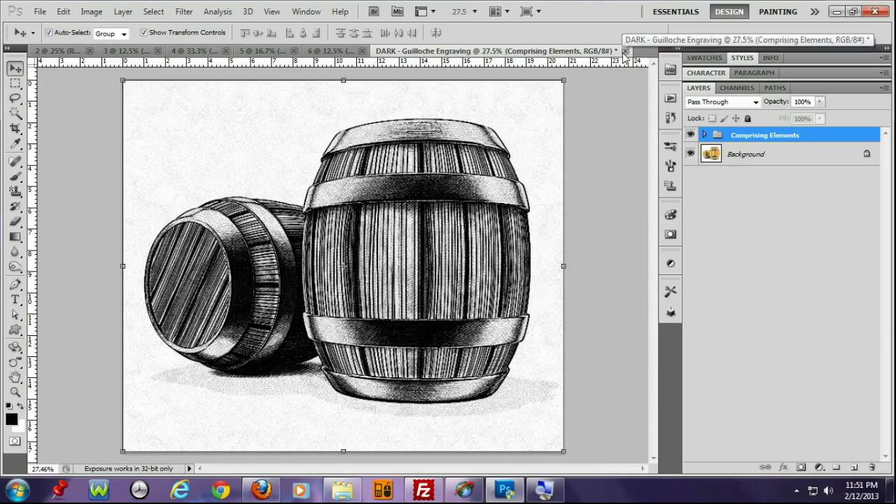
left_click(468, 199)
left_click(109, 51)
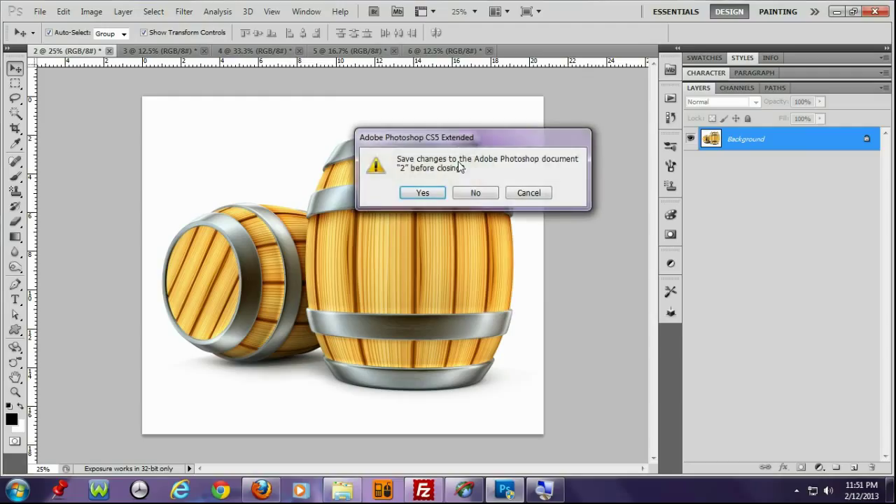
left_click(477, 192)
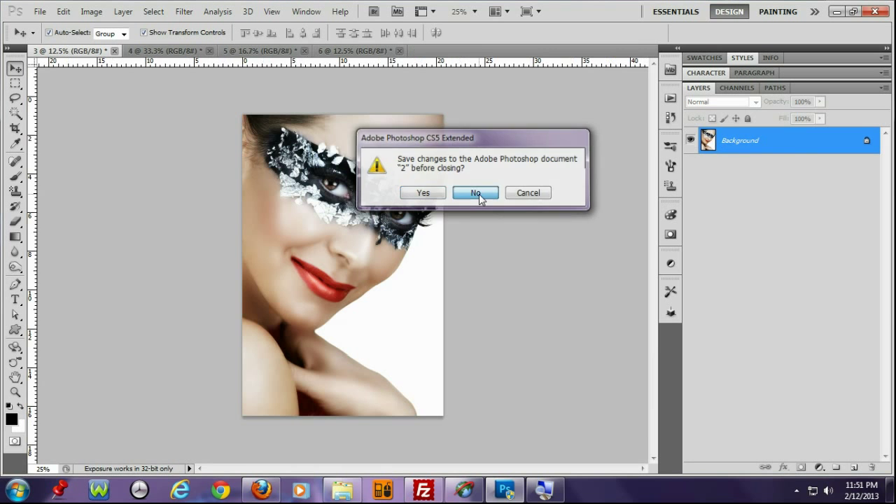
Run DARK - Guilloche Engraving on the masked woman's portrait.
left_click(670, 98)
left_click(562, 136)
left_click(584, 319)
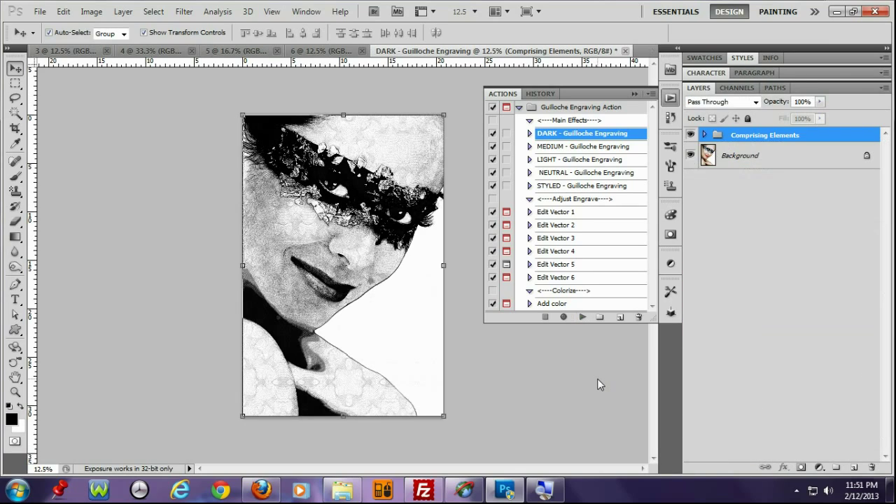
Zoom into the engraved portrait and toggle the group's visibility to compare it with the photo.
key("ctrl+plus")
key("ctrl+plus")
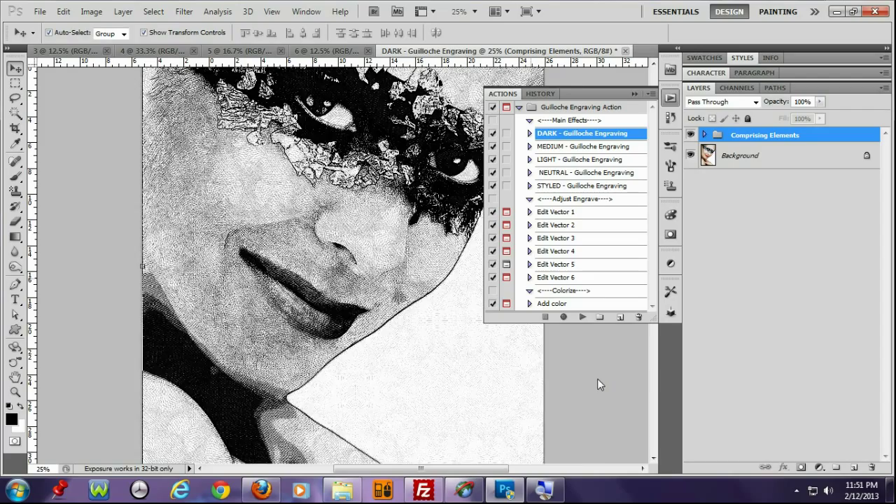
key("ctrl+plus")
scroll(597, 379, "up", 3)
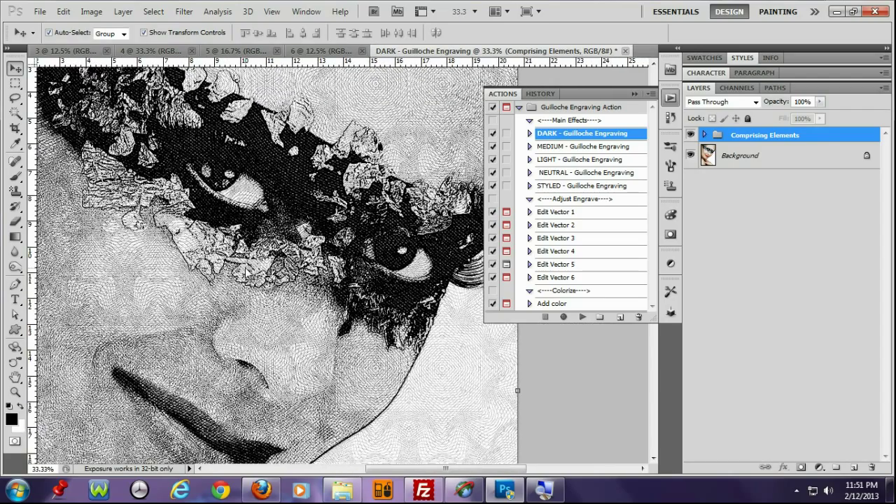
left_click(635, 94)
left_click(691, 134)
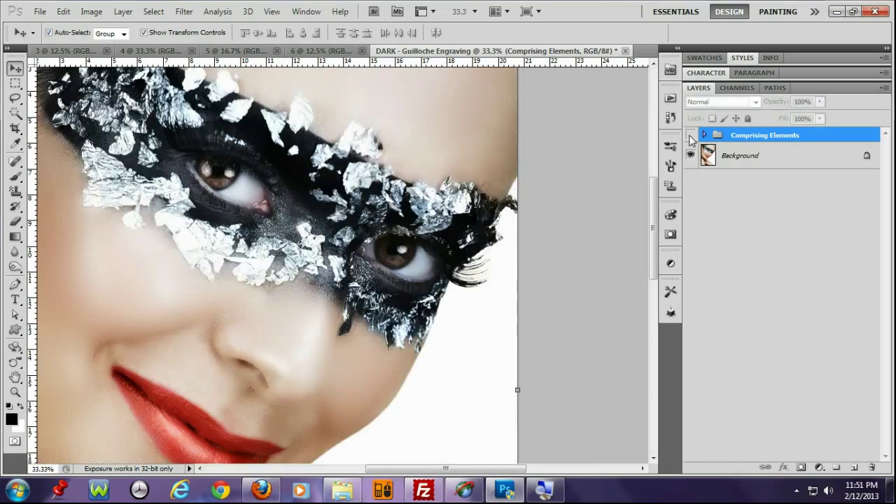
key("ctrl+minus")
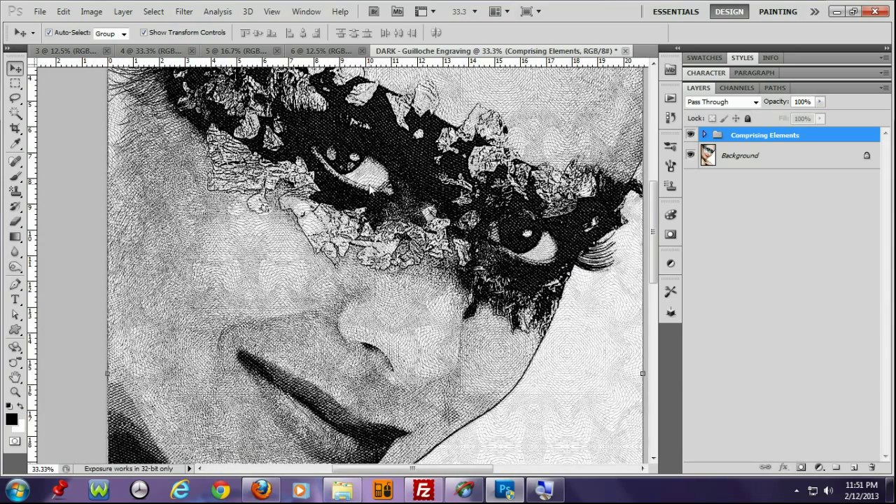
left_click_drag(437, 192, 335, 192)
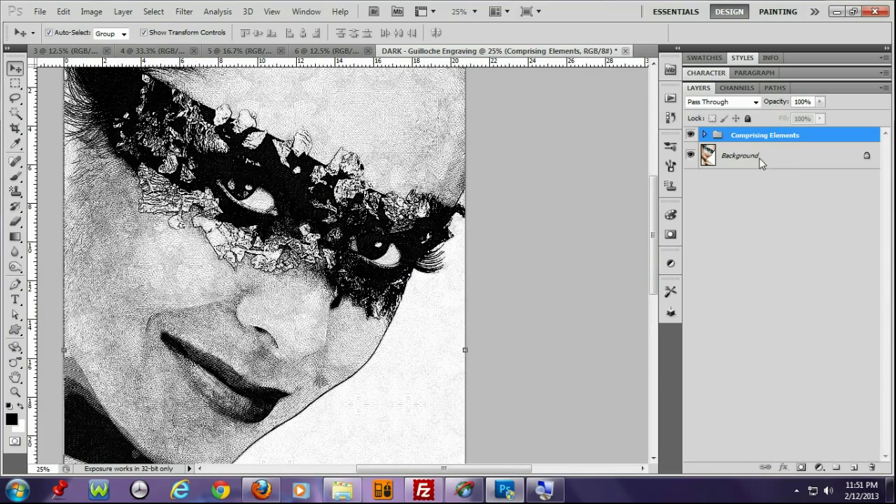
Raise the deep-shadow threshold with Edit Vector 2 from 105 to about 177.
left_click(669, 100)
left_click(556, 225)
left_click(582, 316)
left_click_drag(627, 226, 670, 226)
left_click(761, 139)
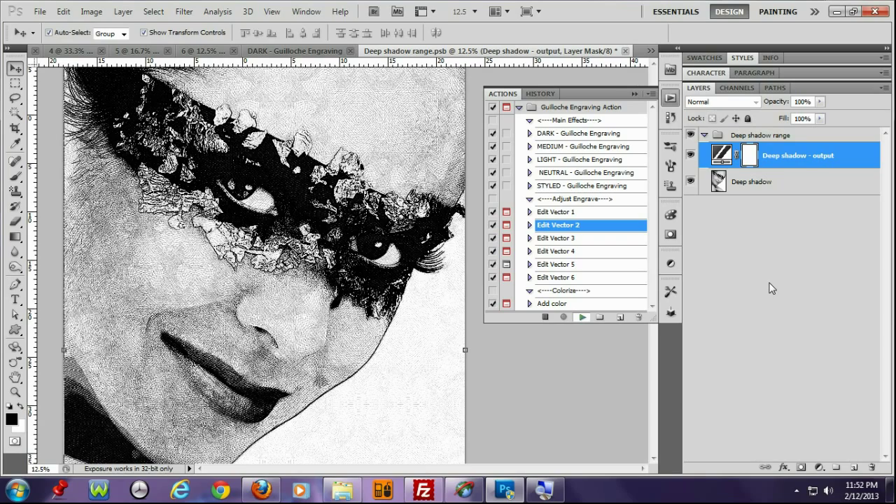
Raise the overlapping-depth threshold with Edit Vector 4.
left_click(567, 252)
left_click(583, 316)
left_click_drag(640, 226, 664, 225)
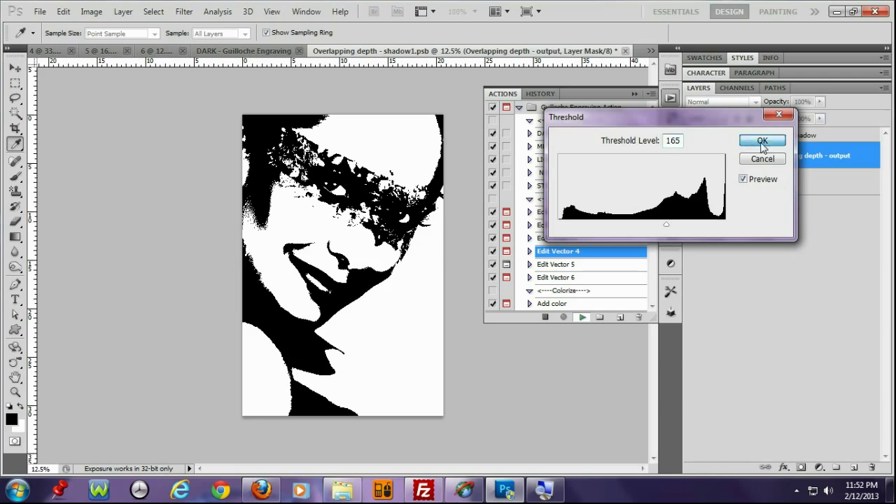
left_click(761, 141)
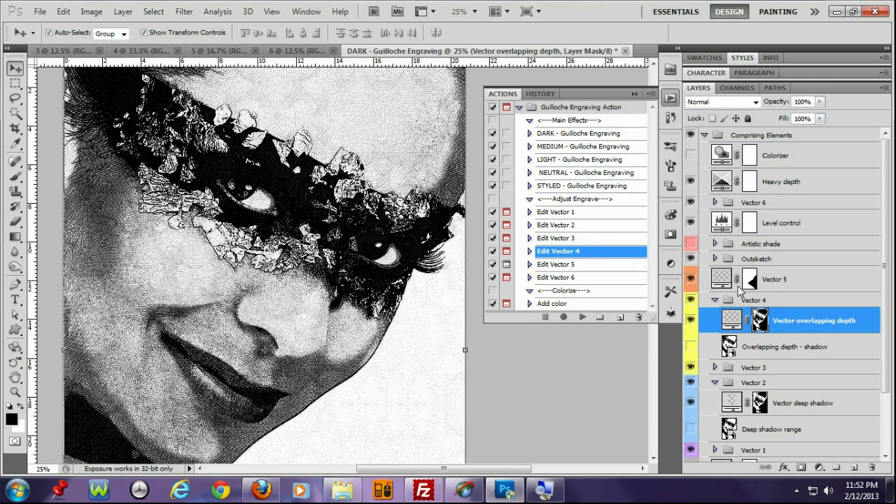
Raise the intense-shadow threshold with Edit Vector 3.
left_click(587, 239)
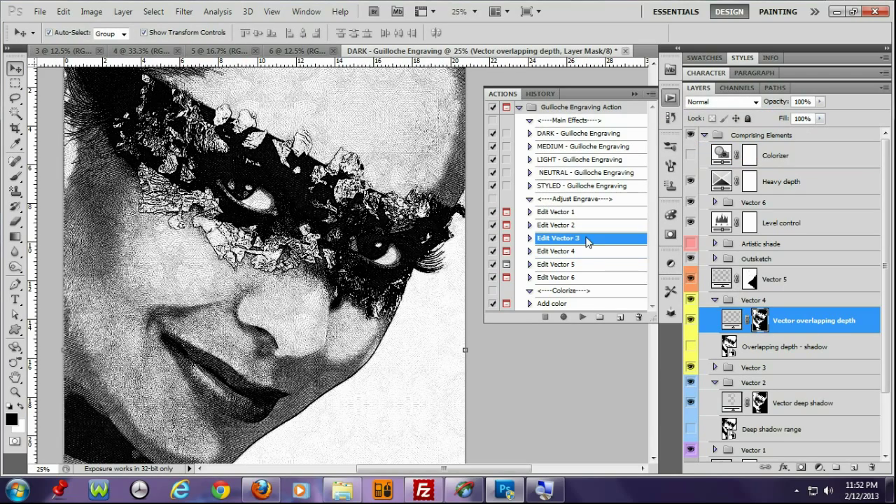
left_click(583, 315)
left_click_drag(608, 226, 630, 227)
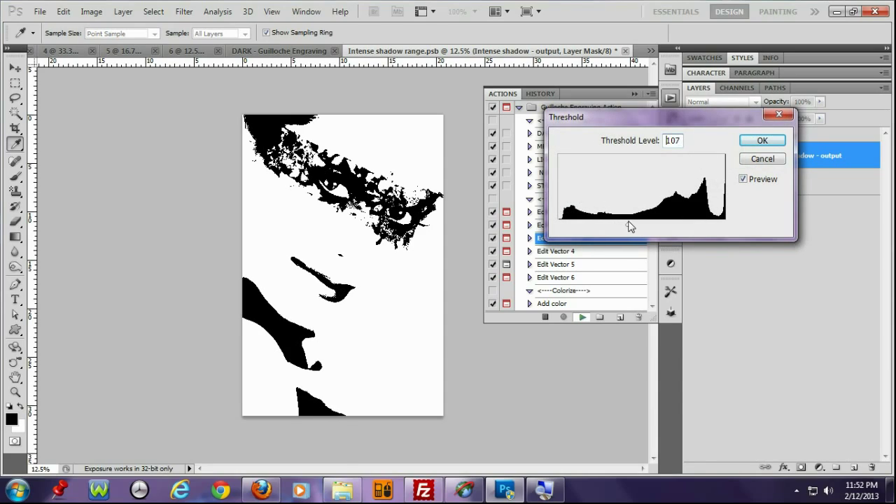
left_click(762, 141)
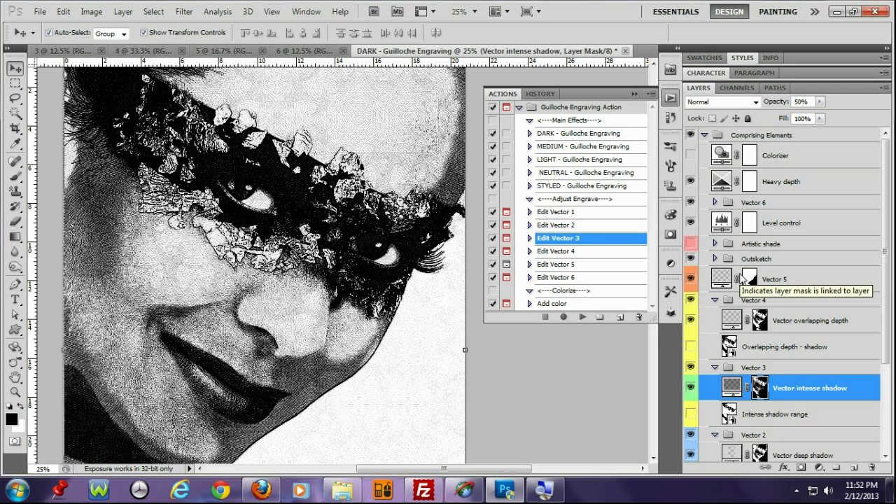
Rerun Edit Vector 4, setting the overlapping-depth threshold to 153, and collapse the group.
left_click(585, 251)
left_click(581, 317)
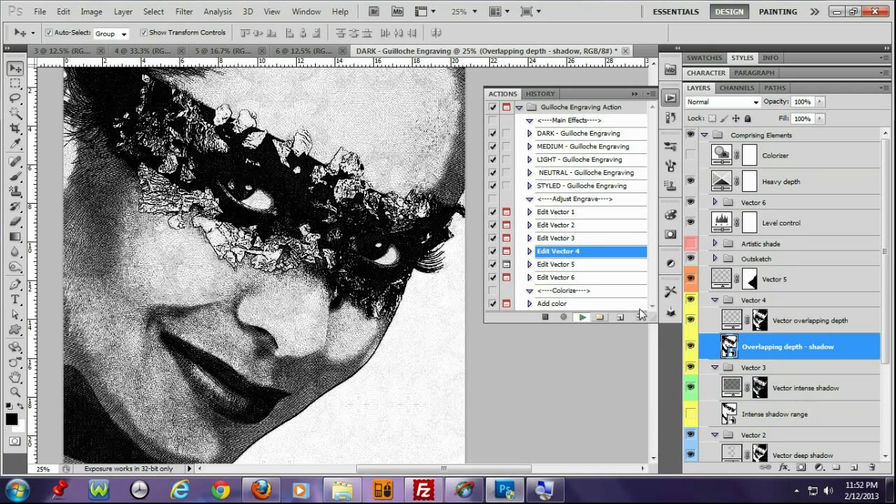
left_click_drag(643, 225, 660, 228)
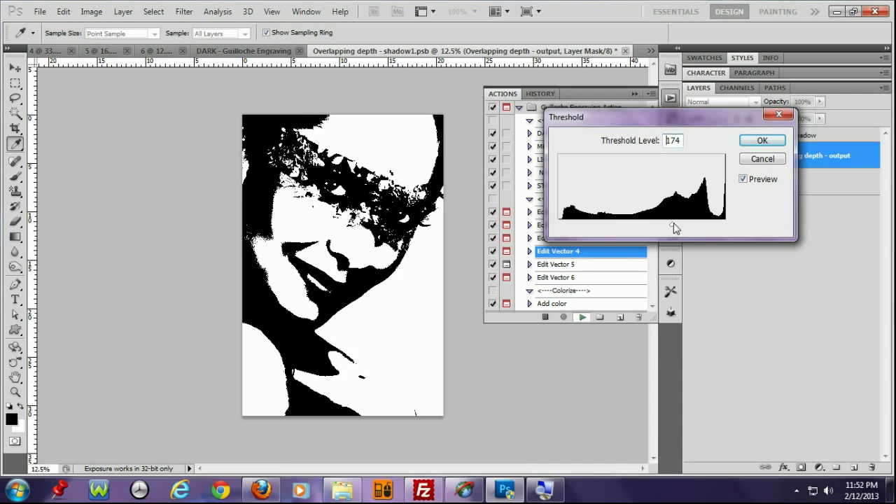
left_click(767, 144)
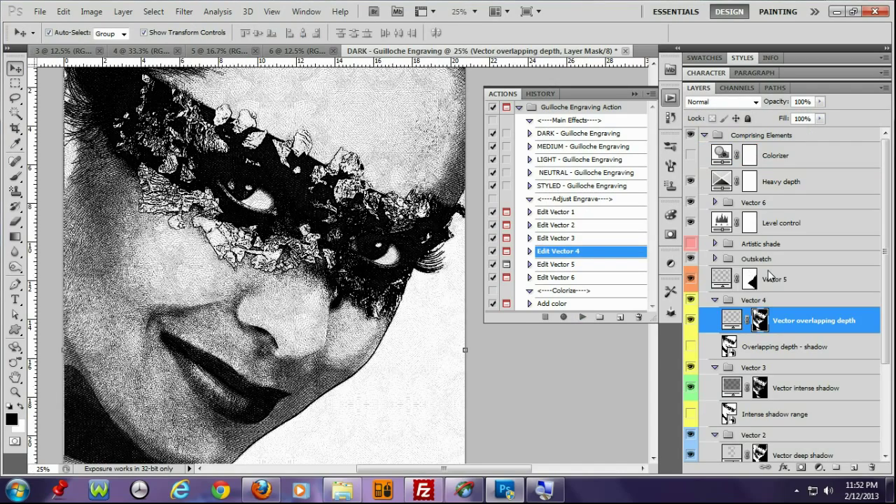
left_click(651, 95)
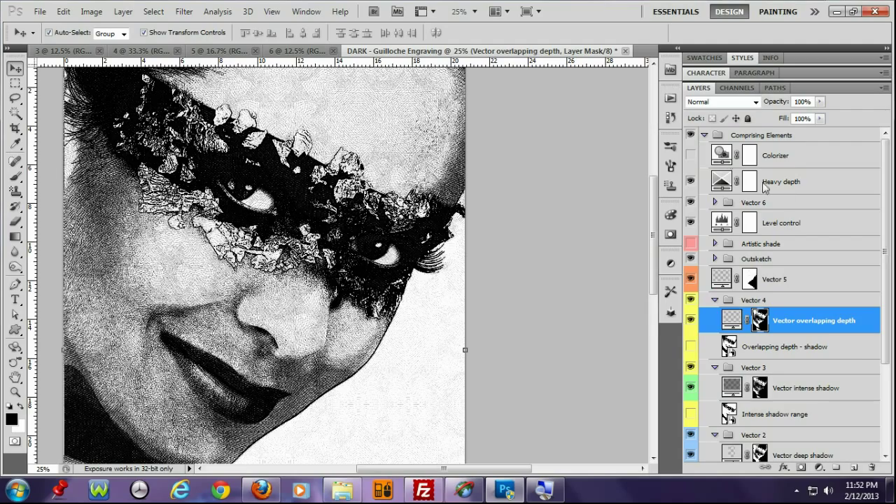
left_click(705, 135)
Toggle the Comprising Elements group and zoom to compare the engraved face with the photo.
left_click(690, 135)
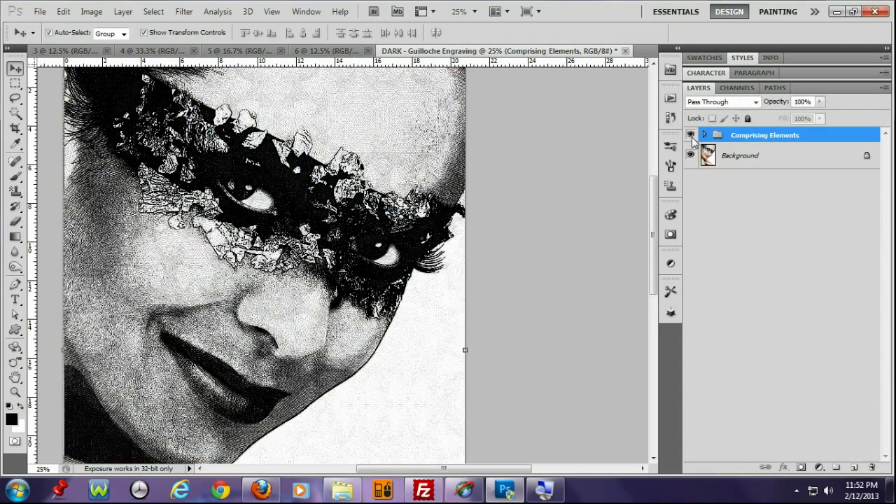
left_click(691, 135)
key("ctrl+plus")
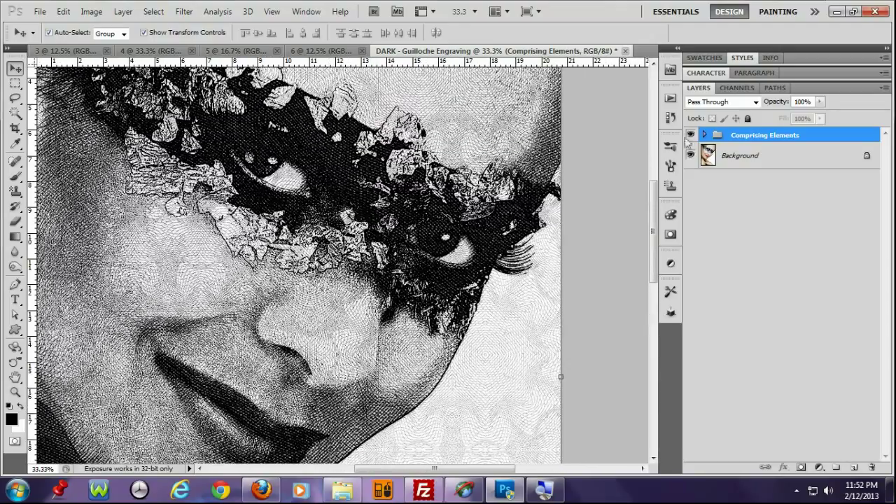
left_click(690, 134)
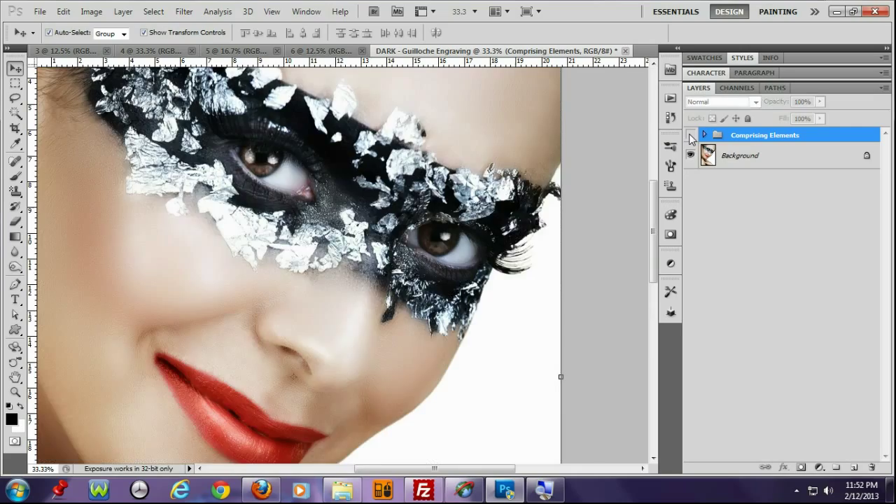
key("ctrl+0")
Close the DARK engraving and document 3 without saving either.
left_click(625, 51)
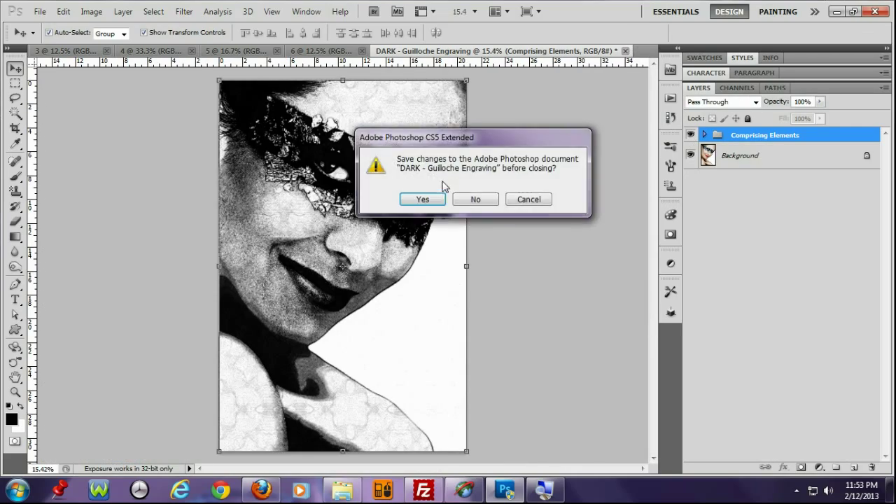
left_click(471, 197)
left_click(114, 51)
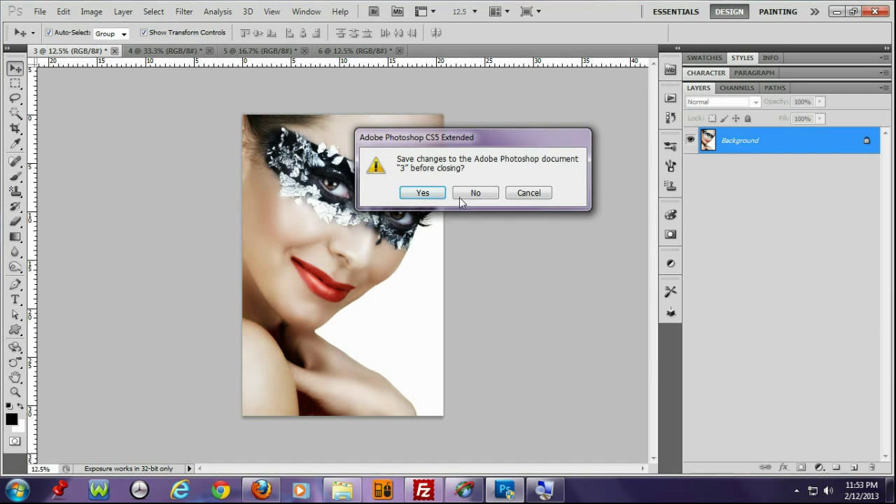
left_click(473, 197)
Run DARK - Guilloche Engraving on the dachshund and puppies photo.
left_click(670, 98)
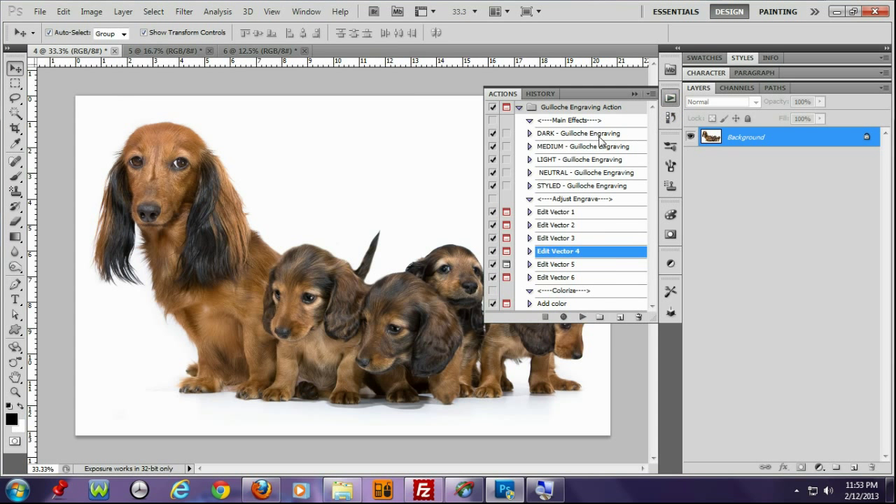
left_click(596, 135)
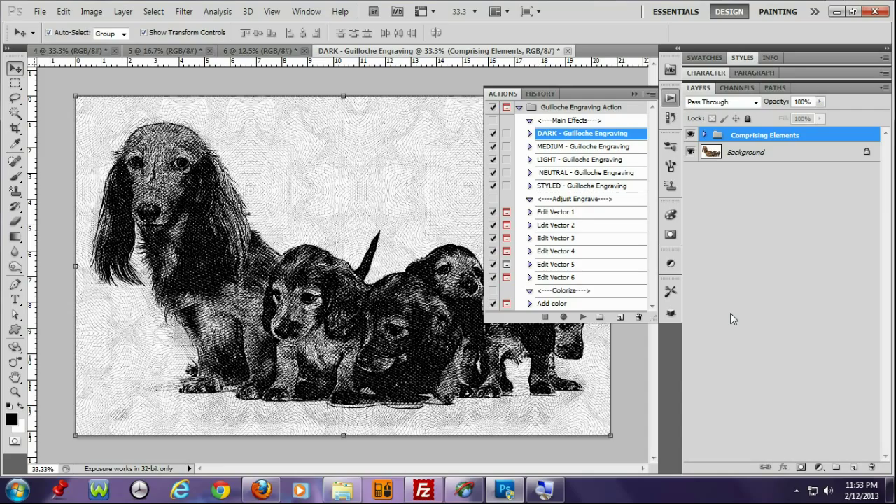
key("ctrl+plus")
key("ctrl+plus")
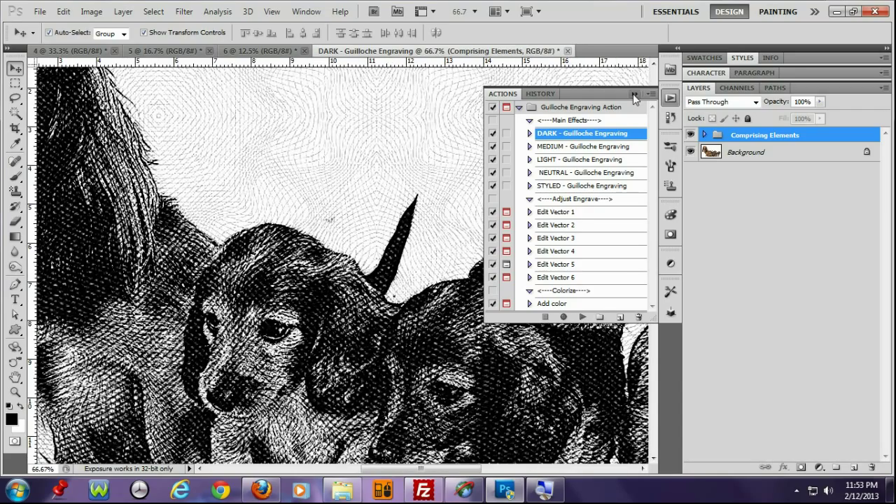
Pan and zoom around the engraved puppies, toggling Comprising Elements to compare with the photo.
left_click(633, 96)
left_click_drag(616, 383, 399, 250)
left_click(690, 135)
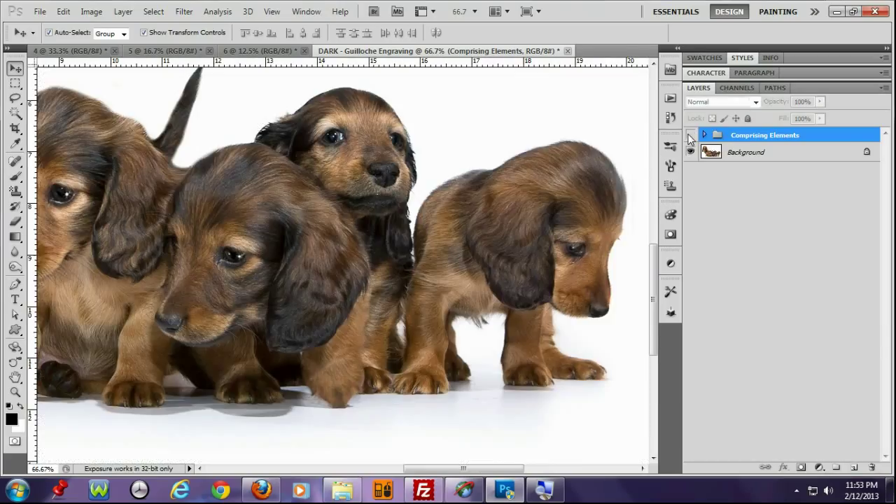
left_click(690, 135)
mouse_move(175, 245)
left_mouse_down()
mouse_move(398, 401)
mouse_move(396, 421)
mouse_move(222, 211)
mouse_move(323, 327)
mouse_move(316, 313)
left_mouse_up()
key("ctrl+minus")
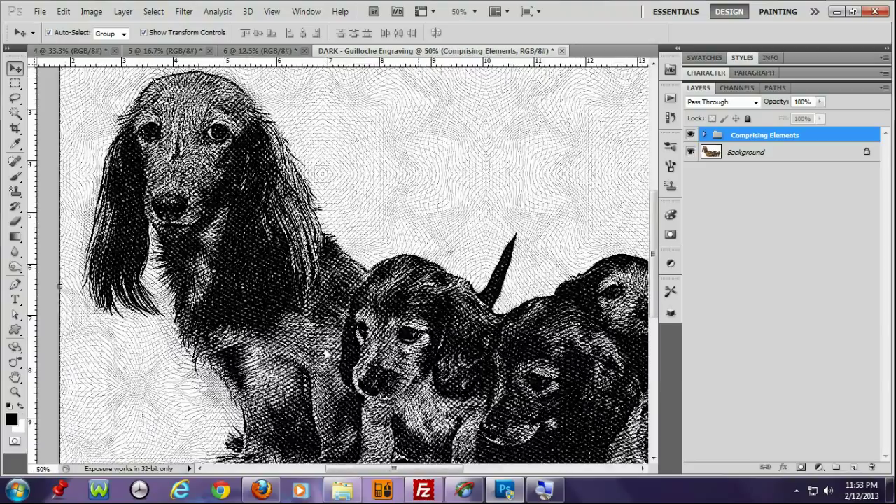
left_click_drag(430, 341, 345, 333)
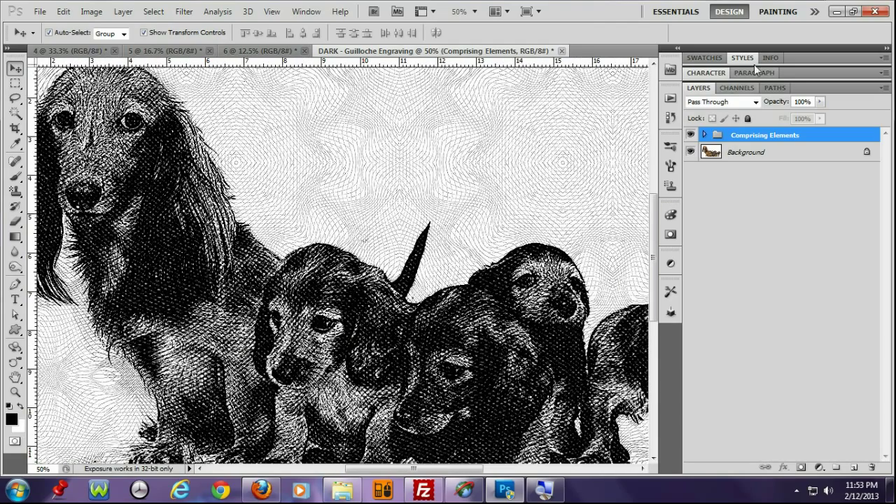
left_click(670, 98)
Raise the deep-shadow threshold to 121 with Edit Vector 2.
left_click(571, 226)
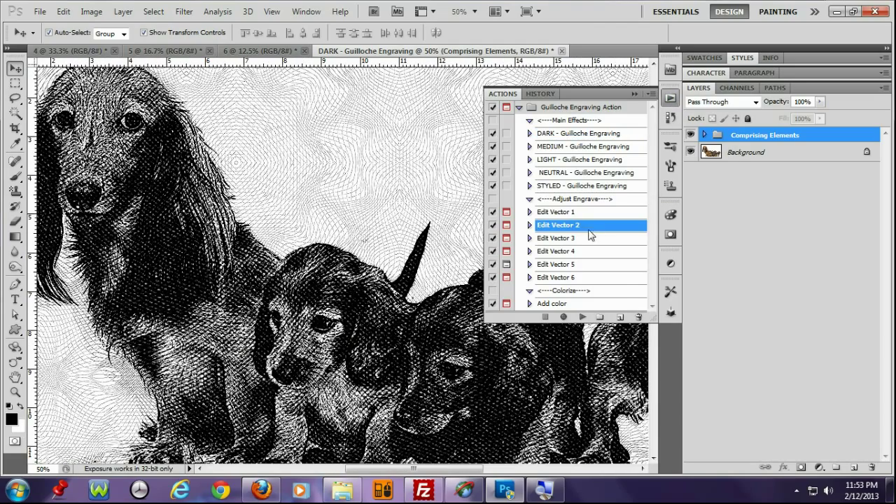
left_click(582, 317)
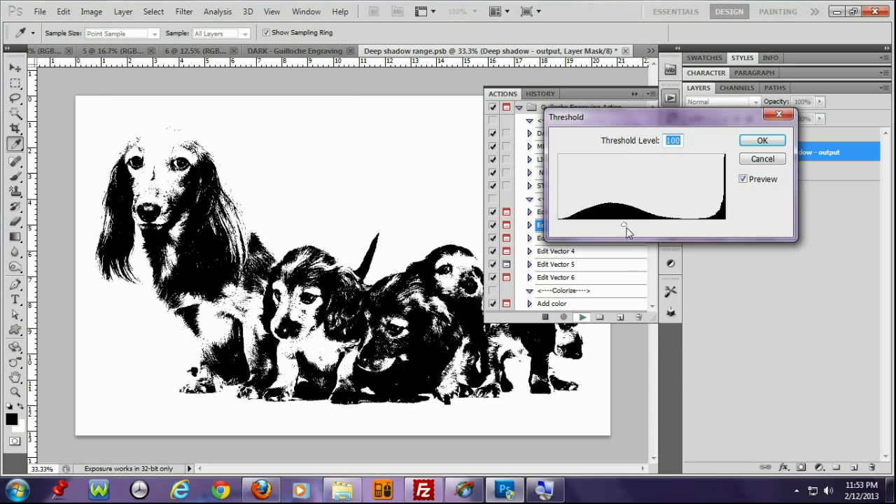
left_click_drag(627, 227, 638, 223)
left_click(762, 142)
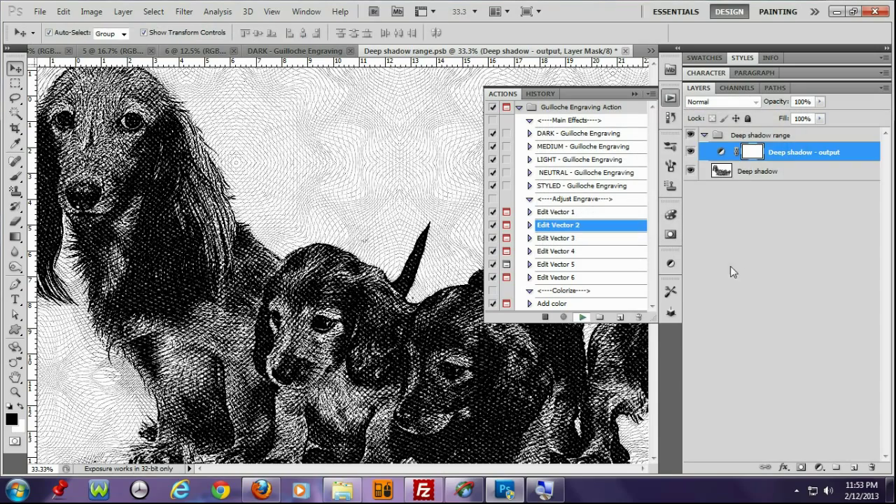
Lower the intense-shadow threshold with Edit Vector 3 to lighten it.
left_click(583, 243)
left_click(582, 317)
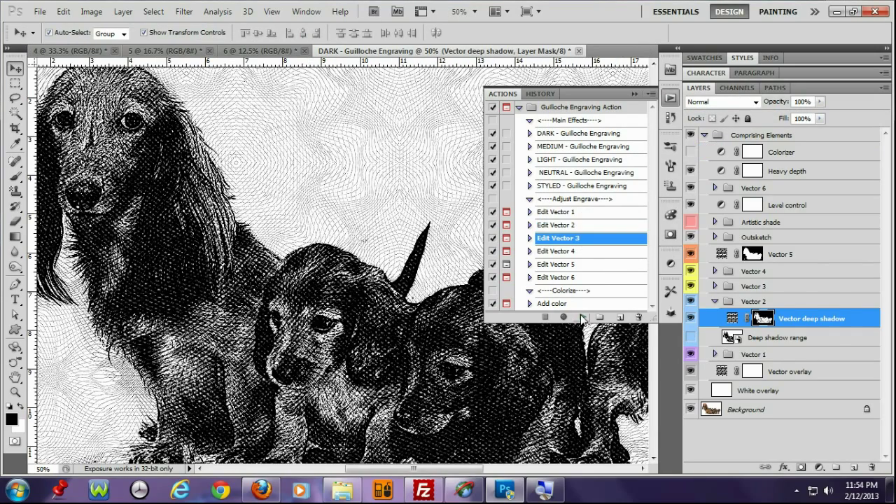
left_click_drag(611, 223, 590, 225)
left_click(762, 140)
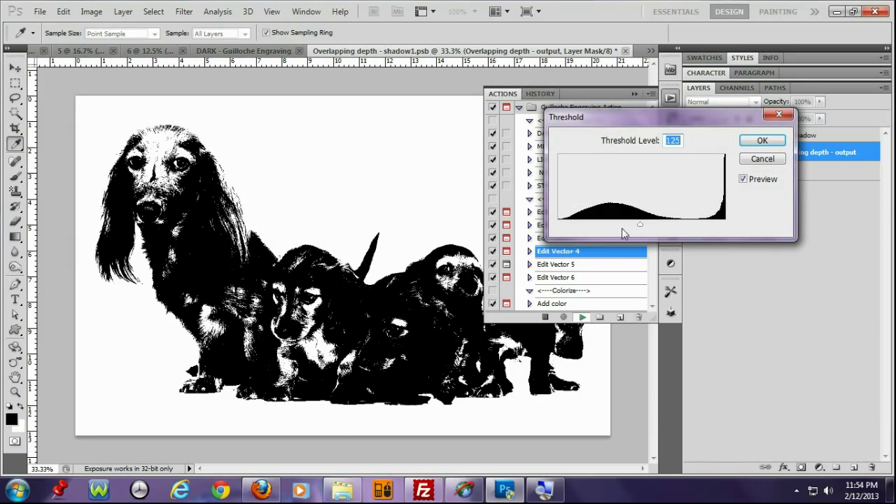
Lower the overlapping-depth threshold and raise the intense-shade threshold to 105.
left_click_drag(640, 225, 625, 226)
left_click(763, 140)
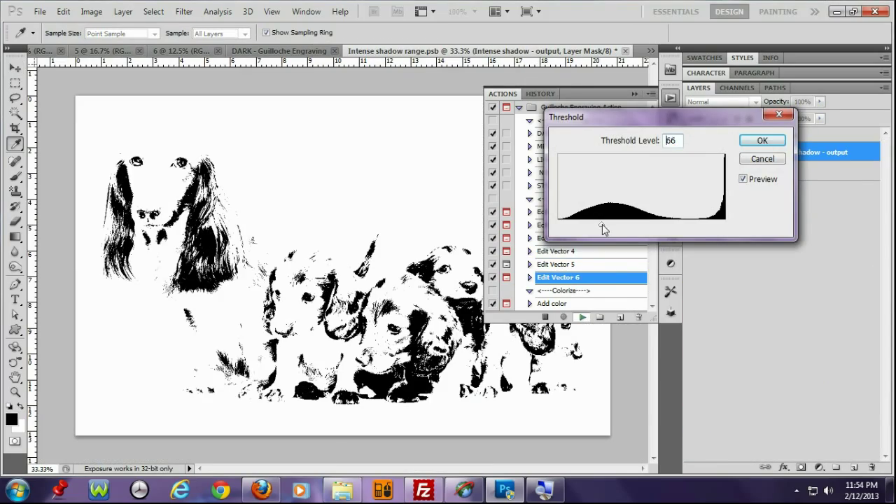
left_click_drag(602, 224, 626, 224)
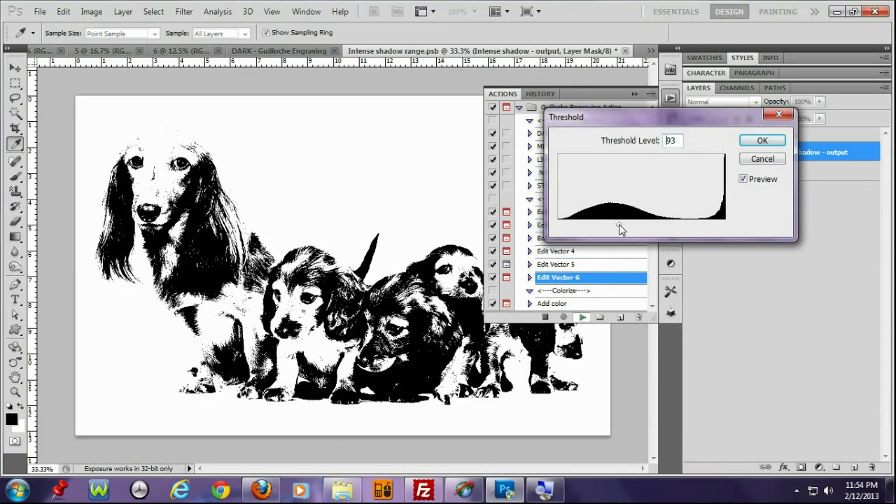
left_click(782, 145)
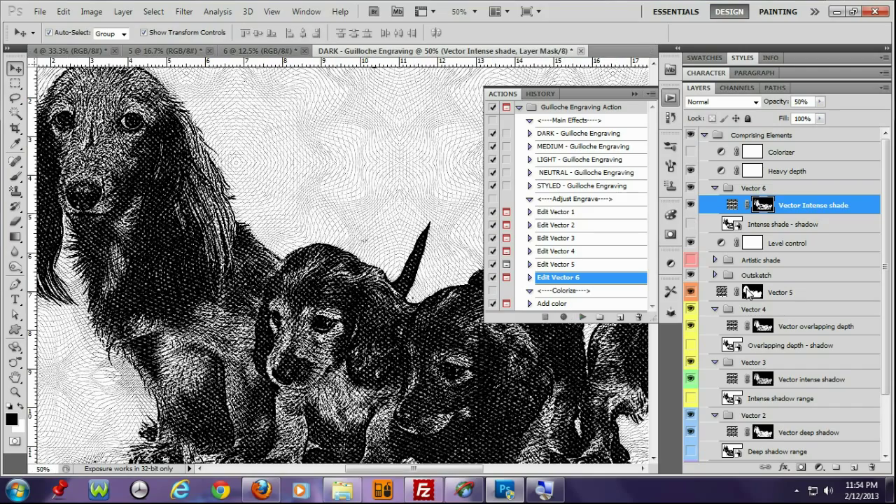
left_click(635, 95)
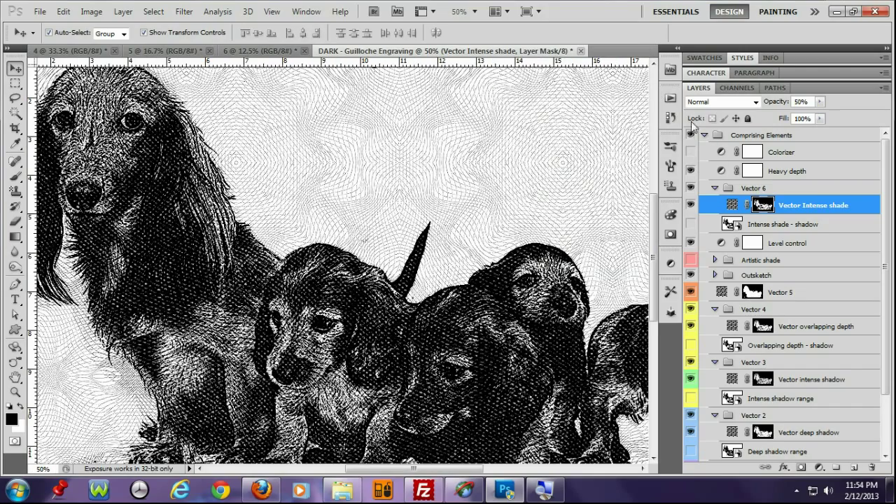
Tint the puppies engraving with a Violet photo filter via the Add color step.
left_click(670, 98)
left_click(578, 303)
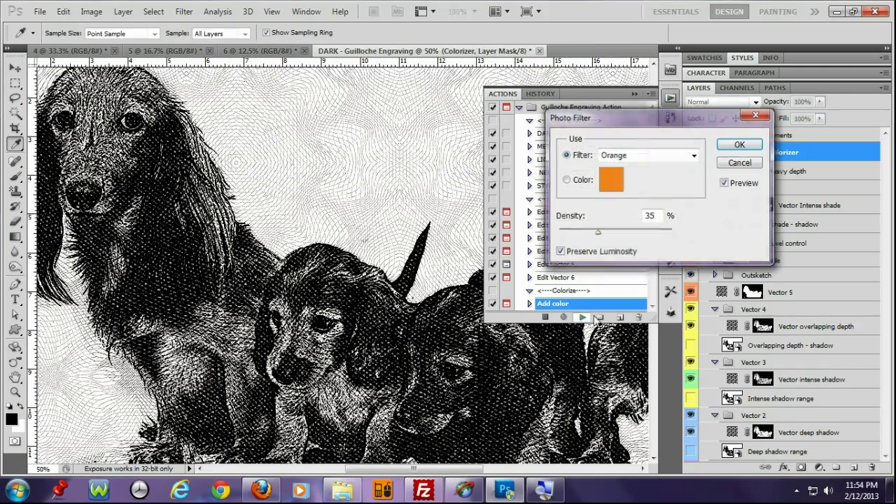
left_click(694, 155)
left_click(647, 317)
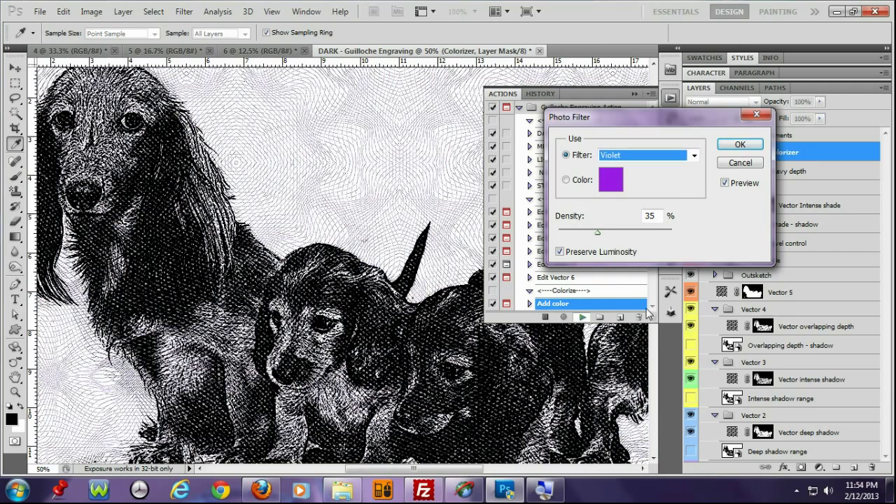
left_click(737, 144)
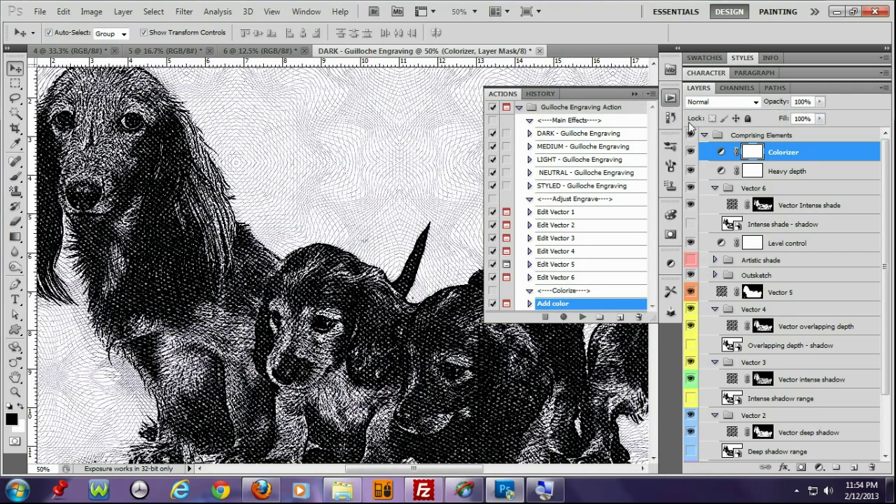
Collapse Comprising Elements and compare the tinted engraving with the photo, panning the puppies into view.
left_click(704, 135)
left_click(690, 135)
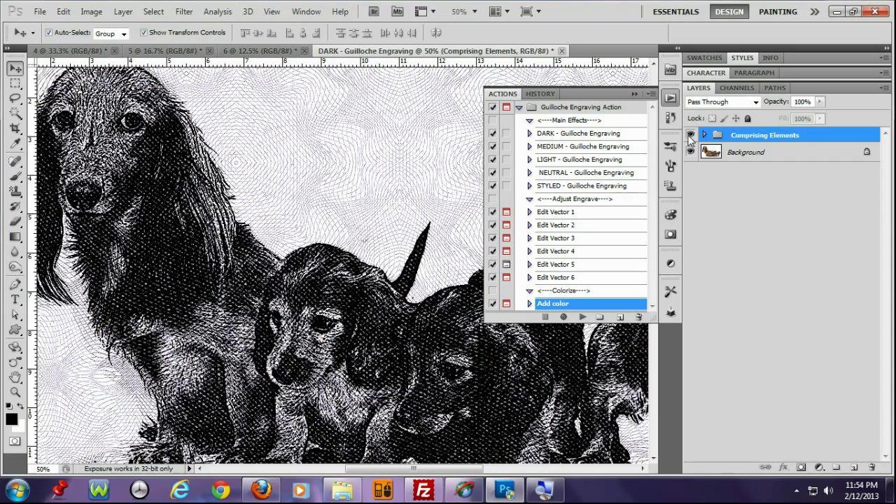
scroll(281, 240, "up", 1)
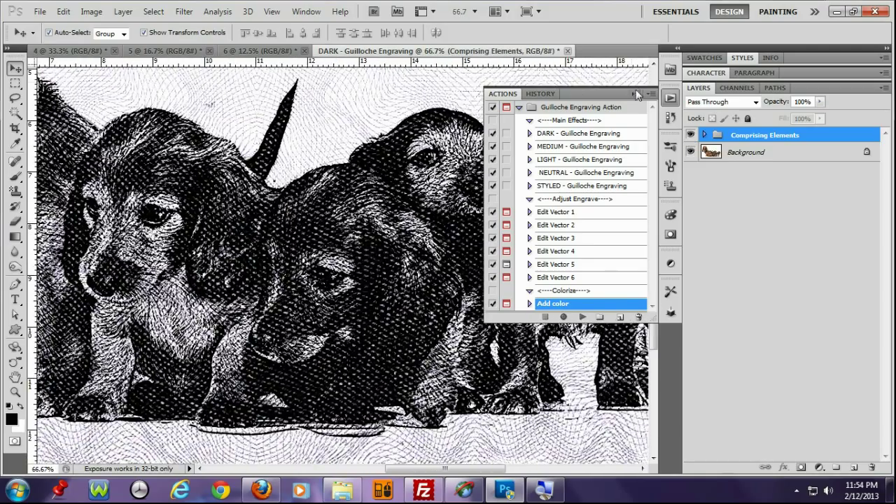
left_click(635, 93)
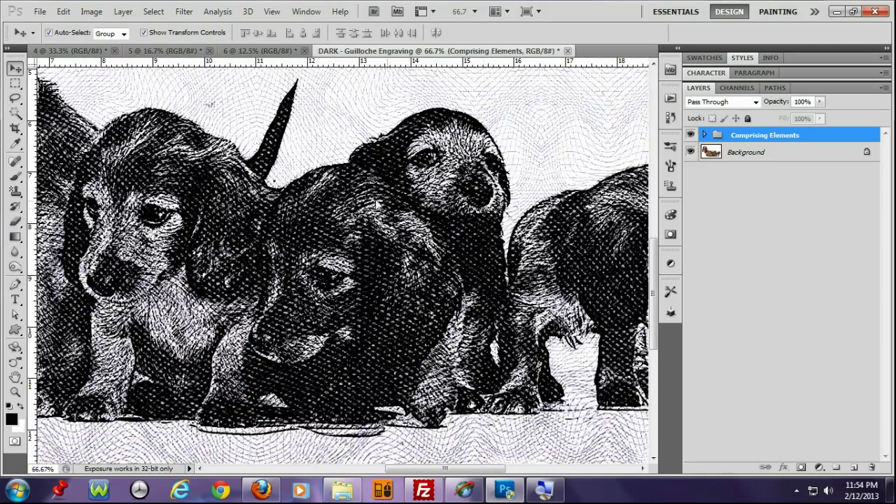
left_click_drag(217, 203, 357, 234)
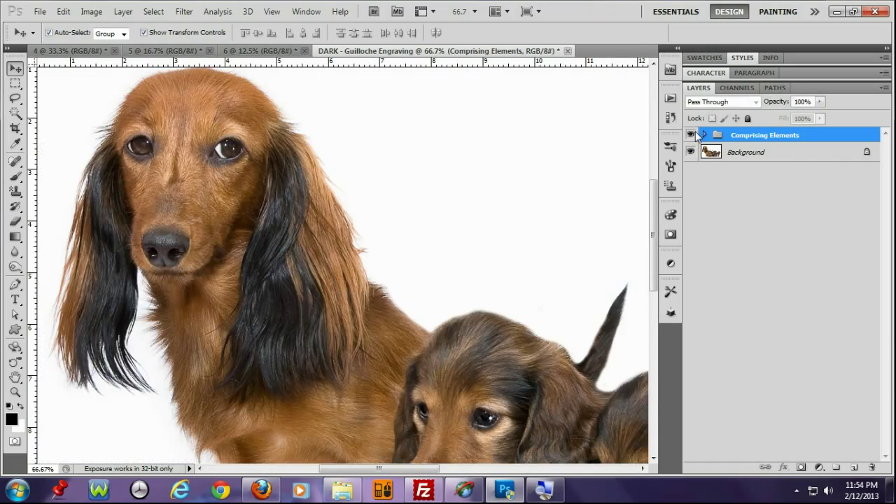
Fit the image to the window and close the DARK puppies engraving without saving.
left_click(692, 135)
key("ctrl+0")
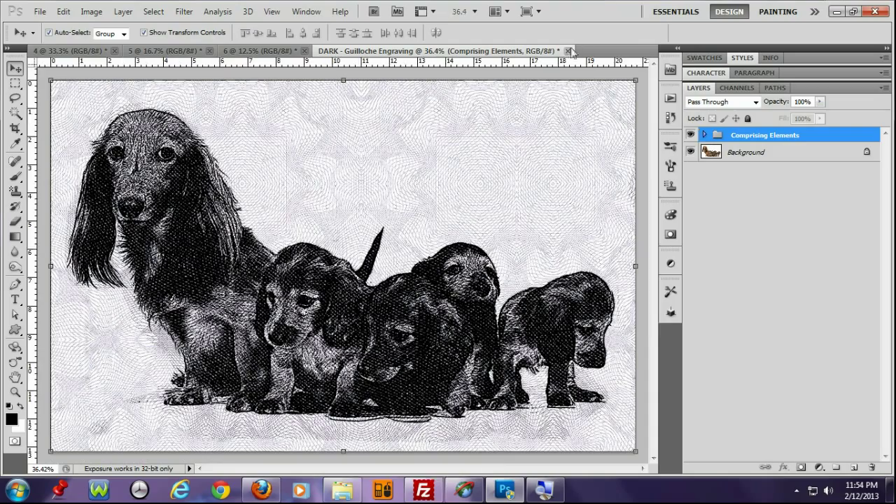
left_click(568, 51)
left_click(487, 199)
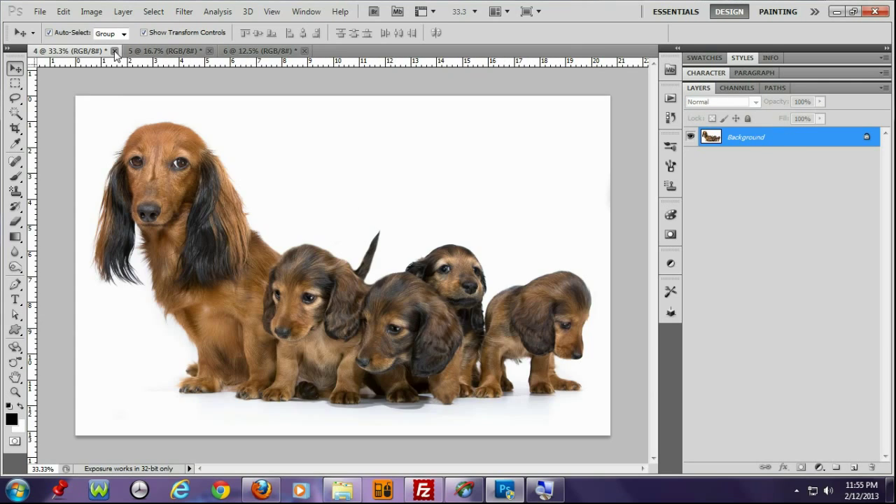
Close puppies photo 4 without saving and show the bearded man's photo 5 fitted to the window.
left_click(114, 51)
left_click(471, 194)
left_click(81, 51)
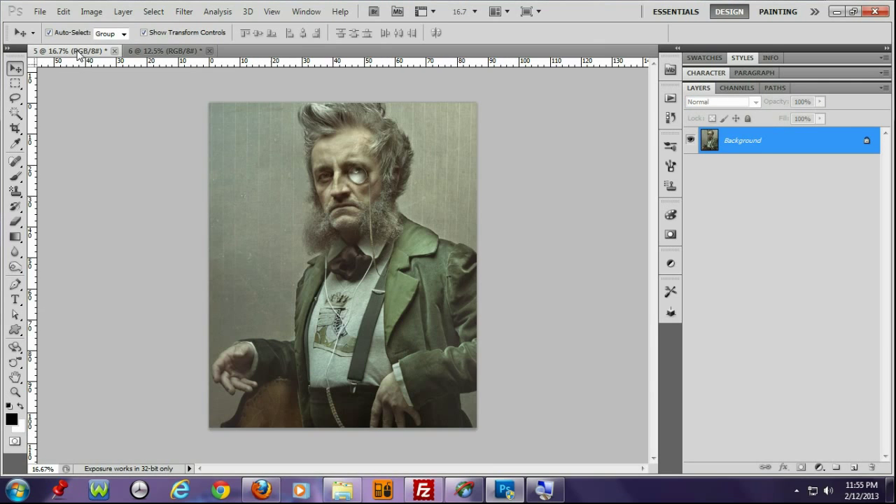
key("ctrl+0")
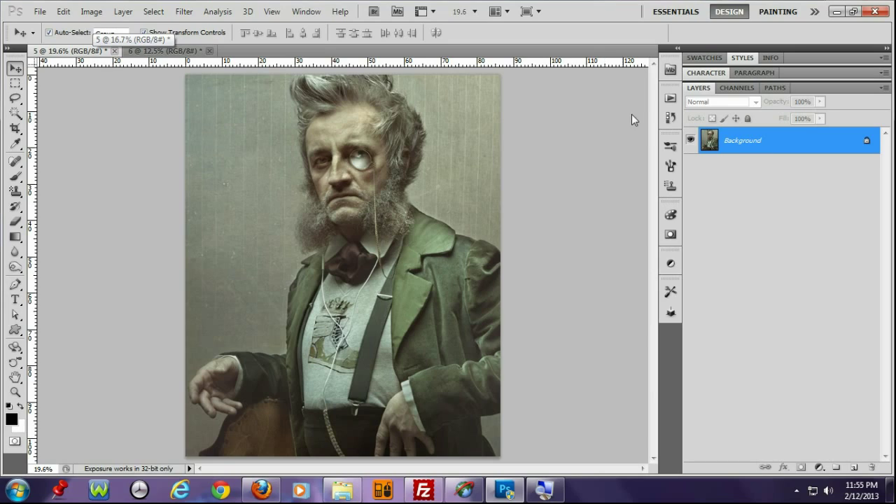
Run DARK - Guilloche Engraving on the man's portrait and zoom to 50% to compare his face.
left_click(670, 99)
left_click(564, 133)
left_click(582, 317)
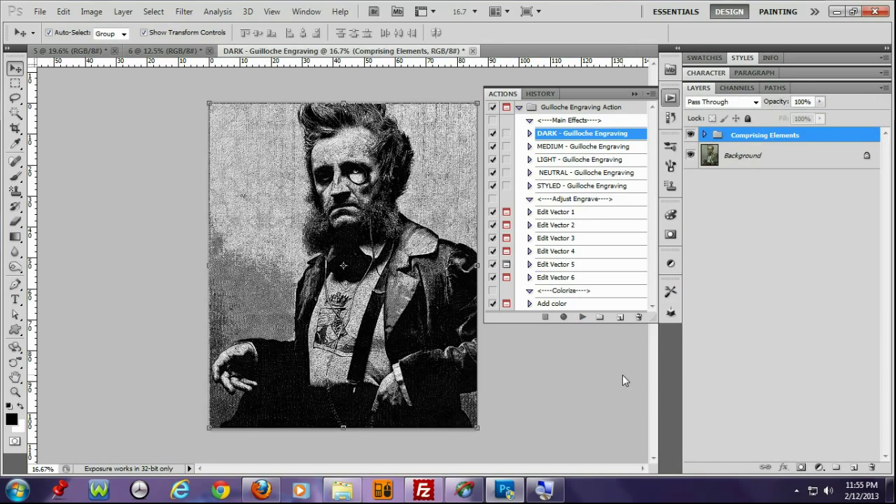
key("ctrl+plus")
key("ctrl+plus")
key("ctrl+plus")
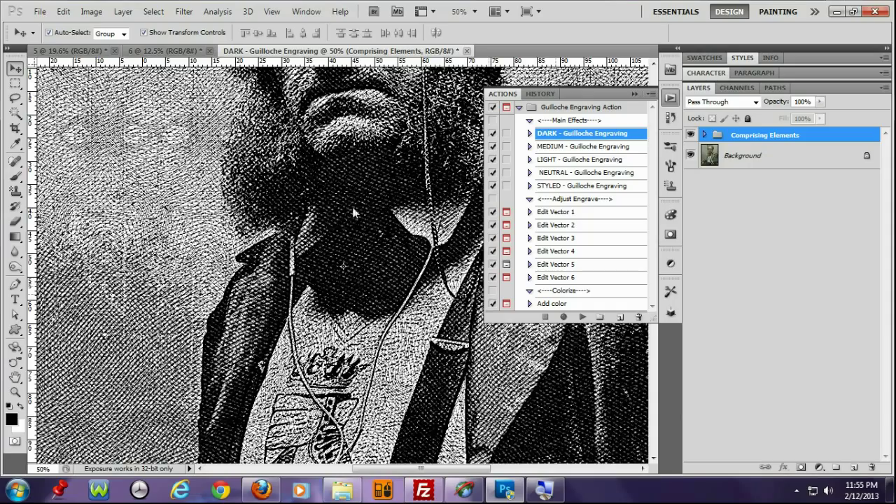
left_click_drag(353, 212, 214, 324)
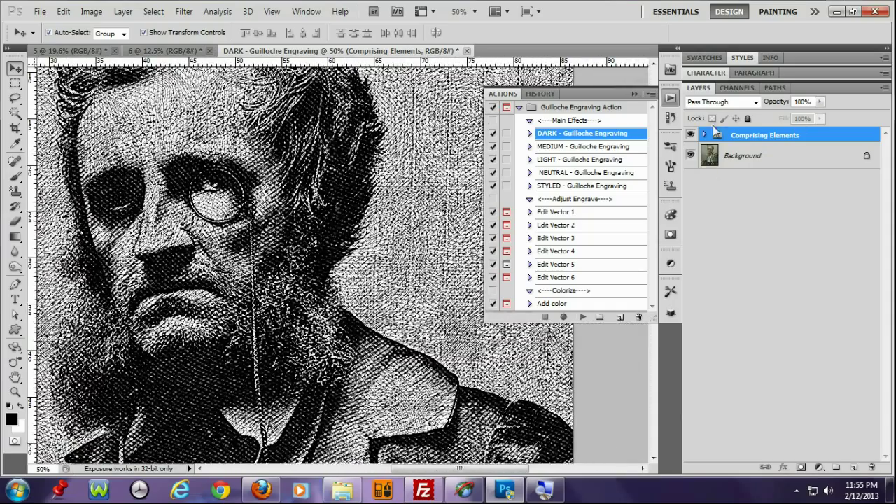
left_click(690, 134)
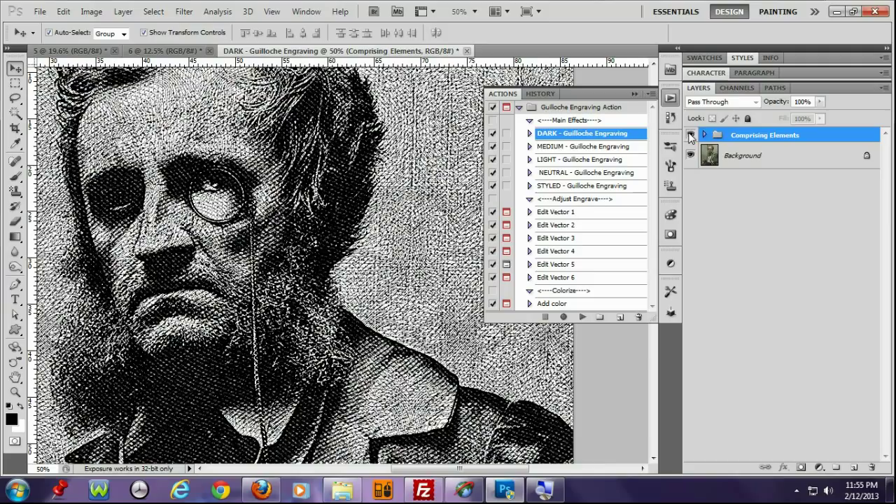
Raise the deep-shadow threshold to 139 with Edit Vector 2.
left_click(556, 224)
left_click(582, 316)
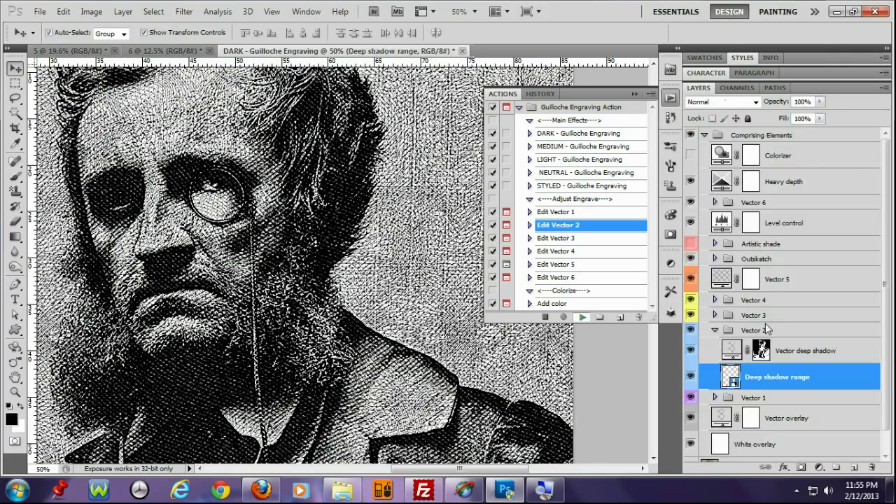
left_click_drag(625, 225, 649, 226)
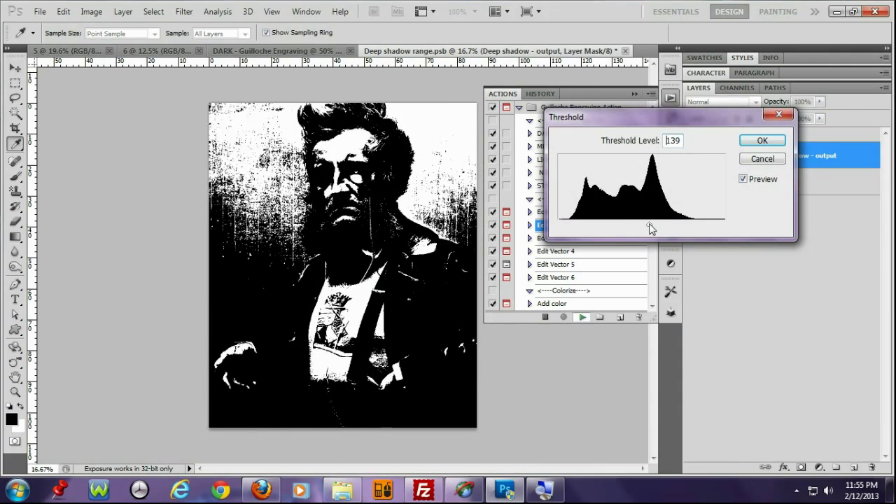
left_click(762, 139)
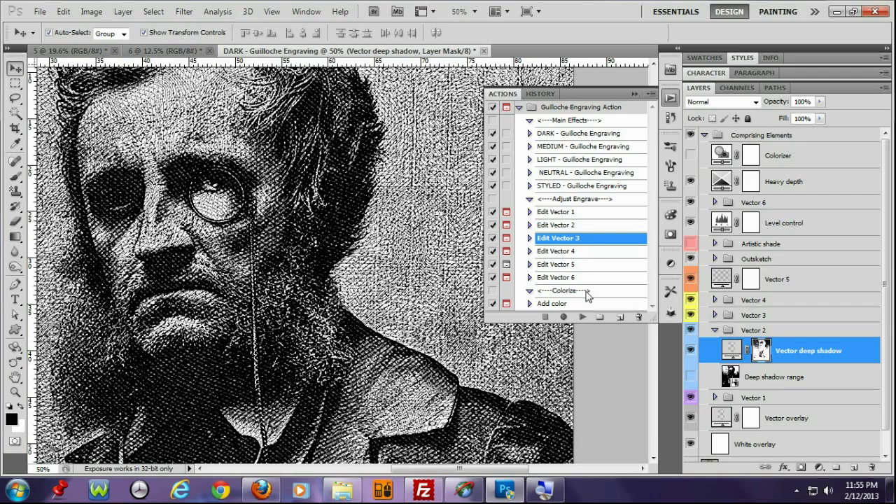
Lower the intense-shadow threshold (Edit Vector 3) and readjust overlapping depth (Edit Vector 4).
left_click(582, 316)
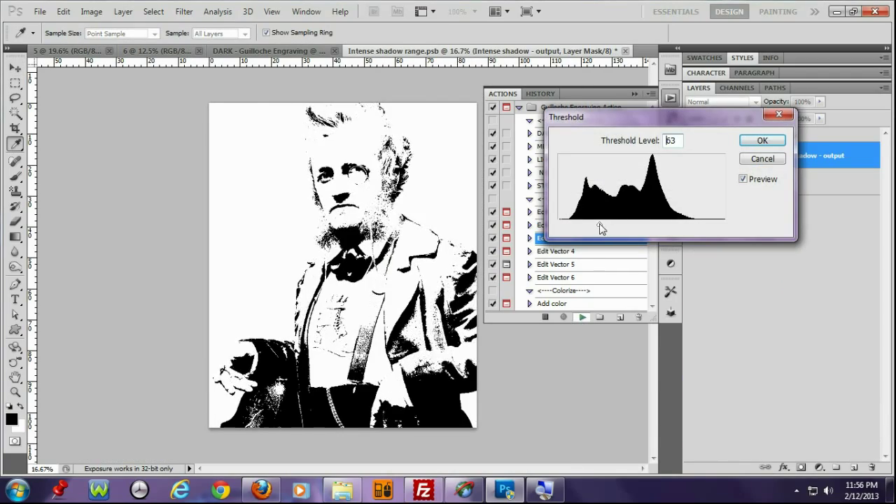
left_click_drag(599, 223, 594, 224)
left_click(762, 140)
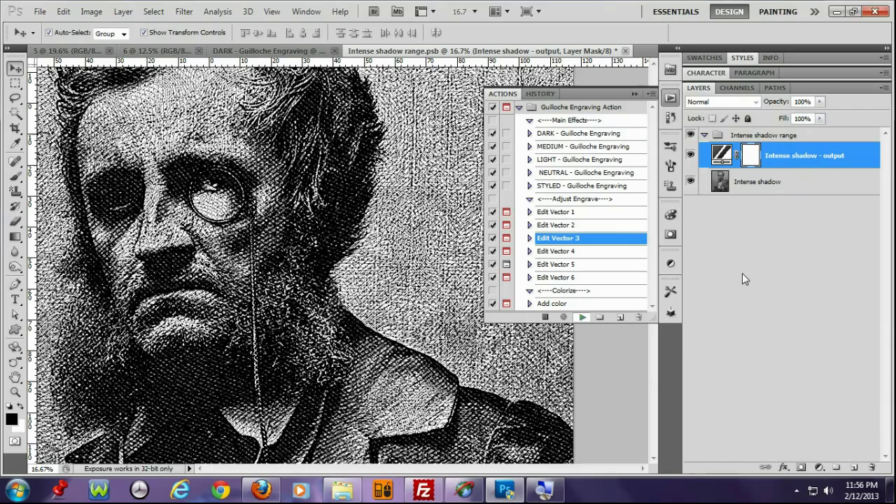
left_click(571, 253)
left_click(582, 317)
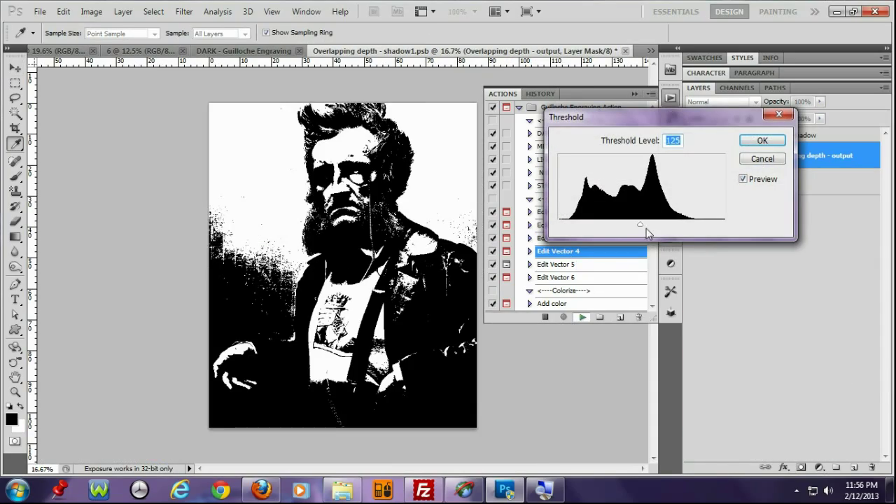
left_click_drag(645, 226, 639, 231)
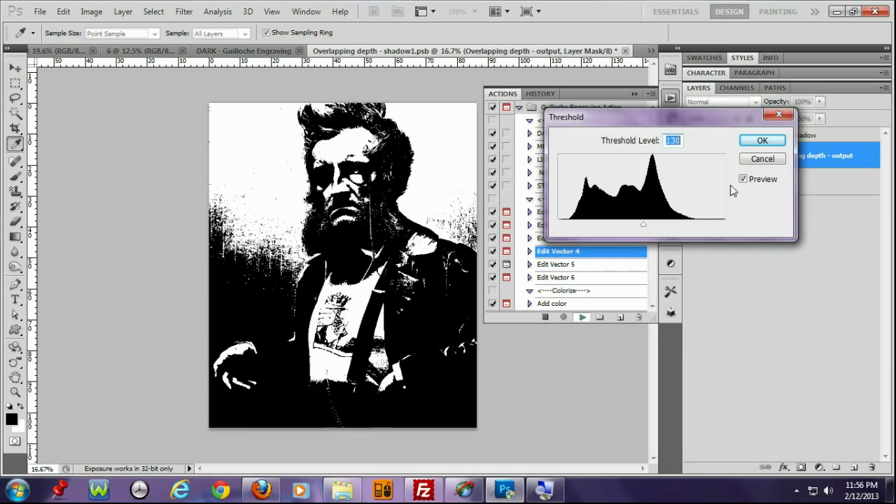
left_click(769, 144)
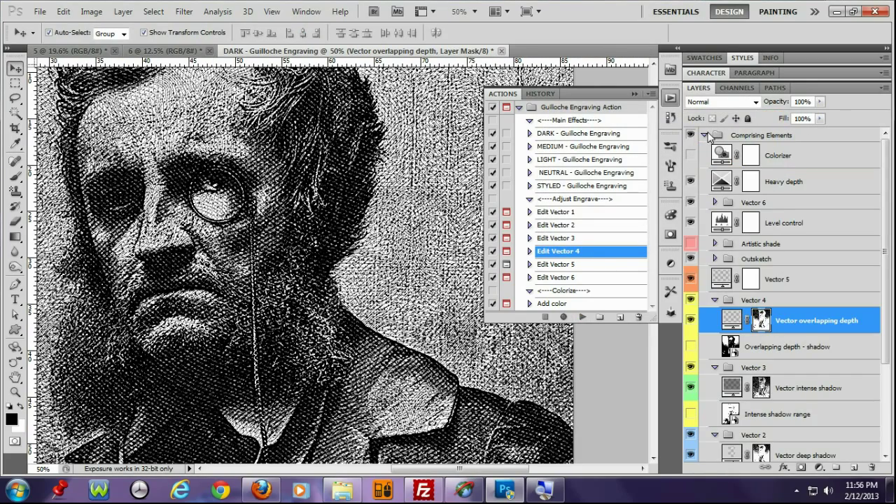
Collapse the group, compare the engraving with the photo, and scroll around before fitting the image.
left_click(705, 135)
left_click(691, 135)
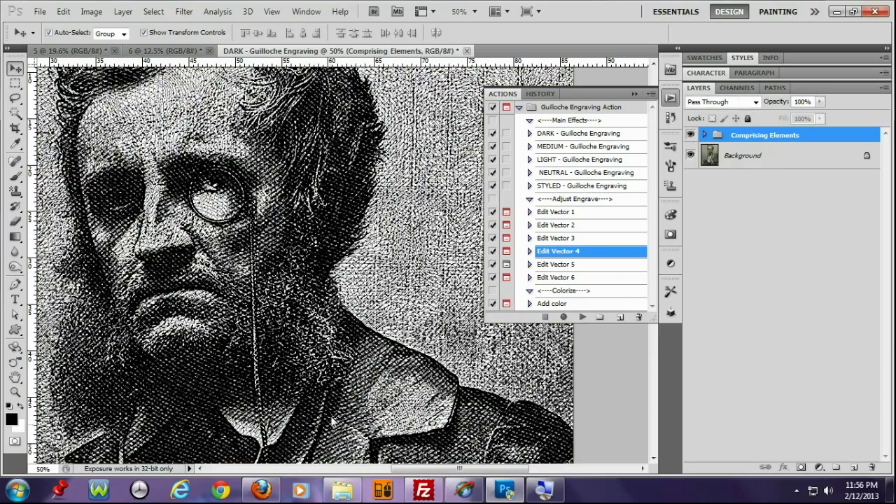
scroll(332, 422, "down", 5)
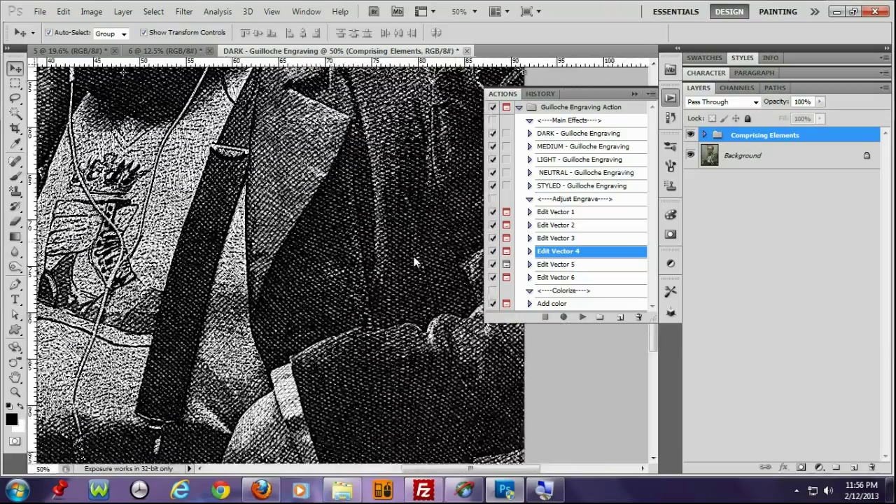
scroll(414, 262, "left", 5)
scroll(399, 240, "left", 5)
scroll(398, 237, "right", 3)
scroll(378, 235, "up", 3)
scroll(357, 233, "up", 3)
scroll(338, 232, "up", 3)
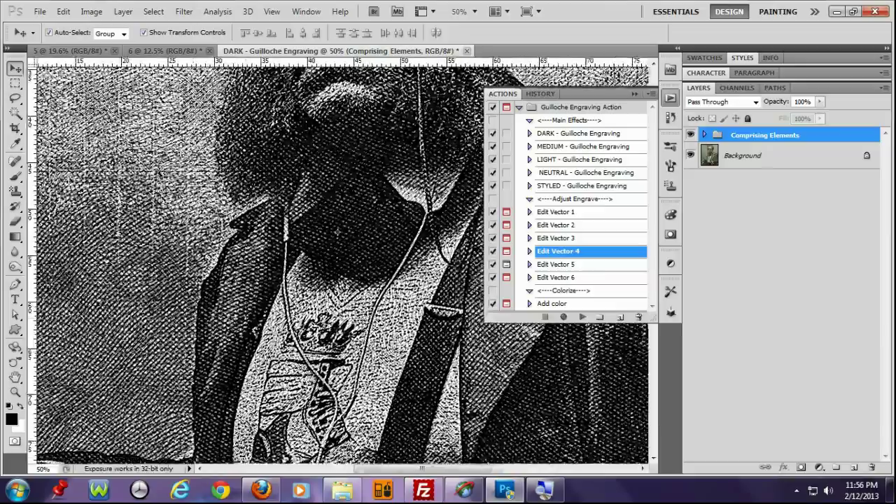
scroll(337, 232, "up", 5)
scroll(338, 232, "right", 3)
scroll(420, 210, "up", 2)
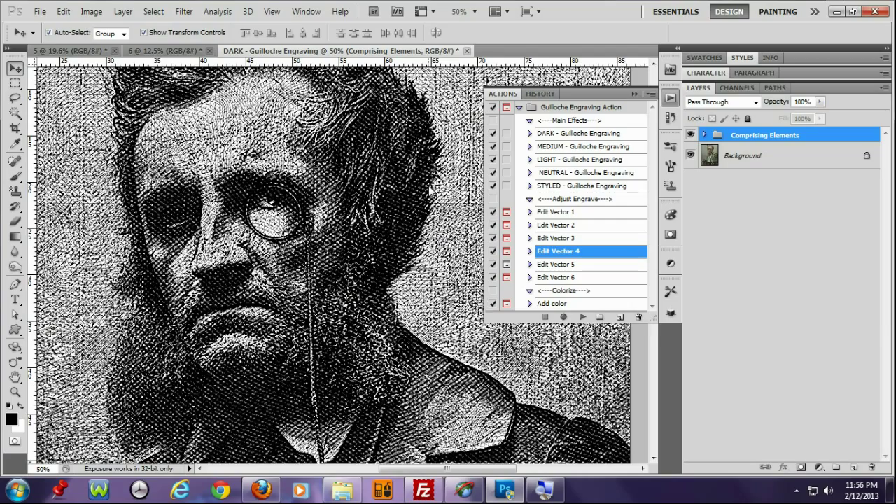
key("ctrl+0")
Close the man's DARK engraving and photo 5 unsaved, then select DARK - Guilloche Engraving for the woman.
left_click(467, 51)
left_click(475, 201)
left_click(114, 52)
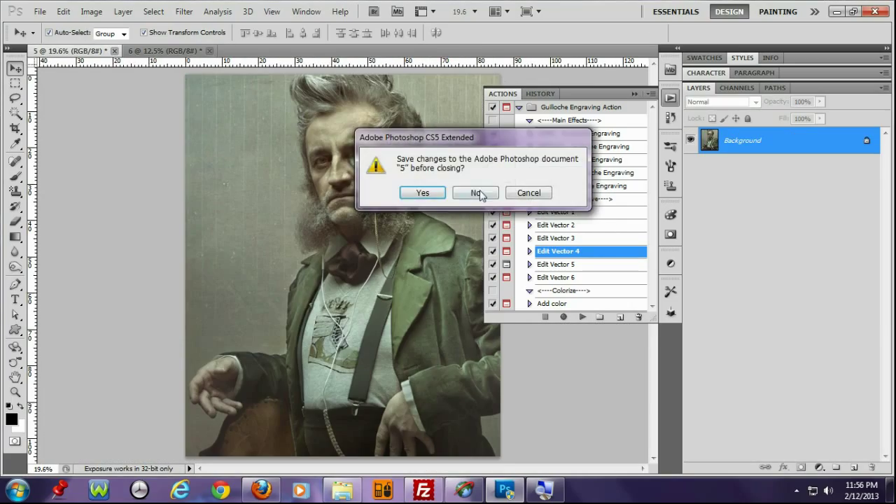
left_click(477, 196)
left_click(579, 134)
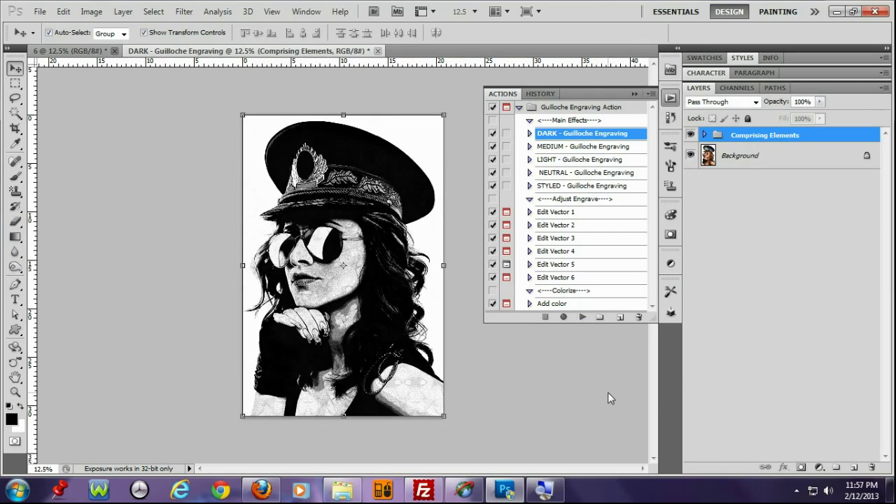
Zoom to 50% and scroll over the woman's engraving, toggling the group to compare with the photo.
key("ctrl+plus")
key("ctrl+plus")
key("ctrl+plus")
key("ctrl+plus")
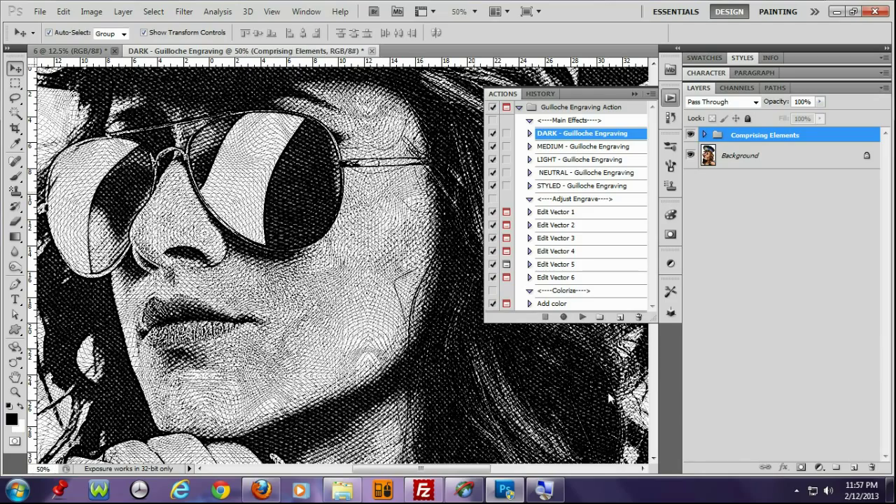
left_click(635, 94)
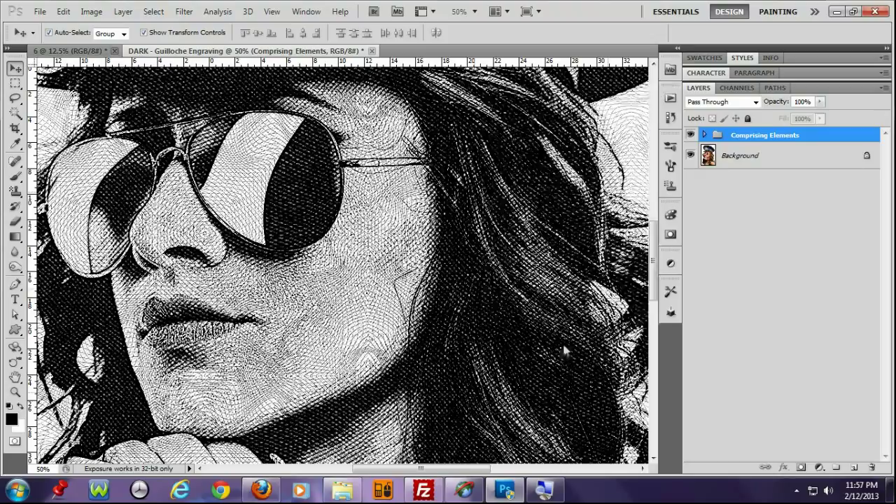
scroll(553, 371, "down", 3)
scroll(454, 296, "down", 3)
scroll(455, 296, "down", 2)
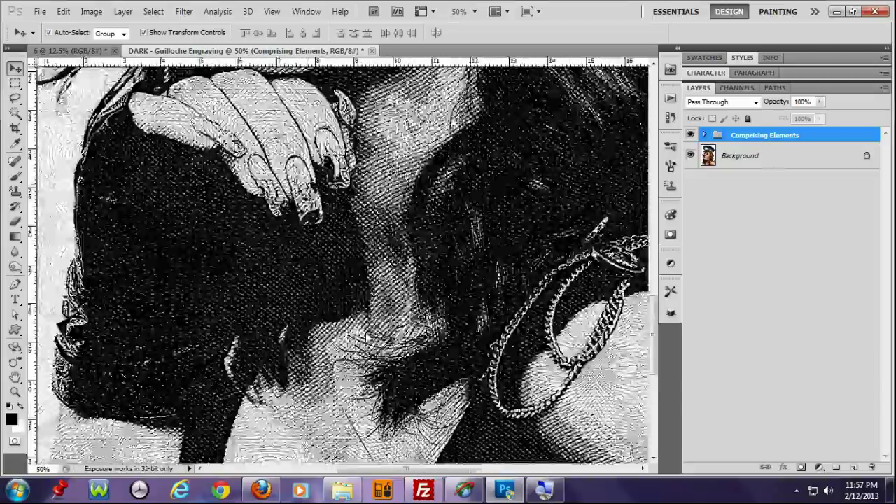
scroll(420, 364, "up", 5)
scroll(387, 431, "up", 5)
scroll(388, 432, "up", 1)
scroll(395, 280, "down", 3)
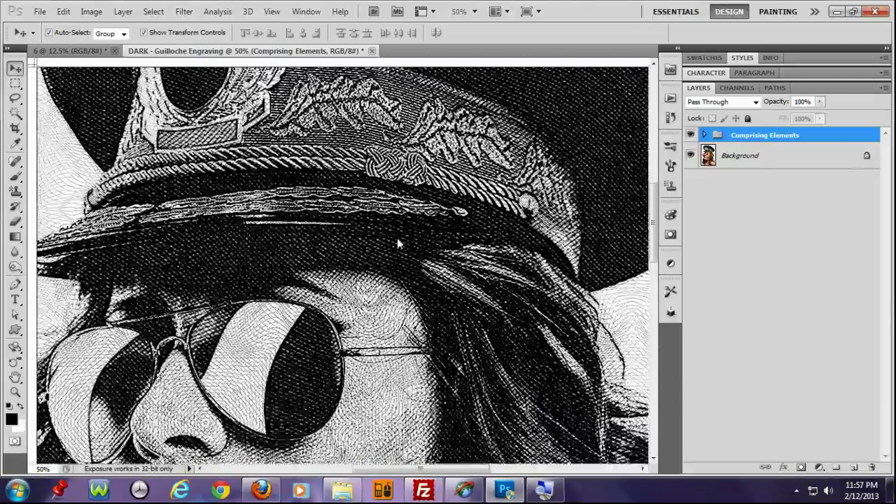
scroll(392, 231, "down", 4)
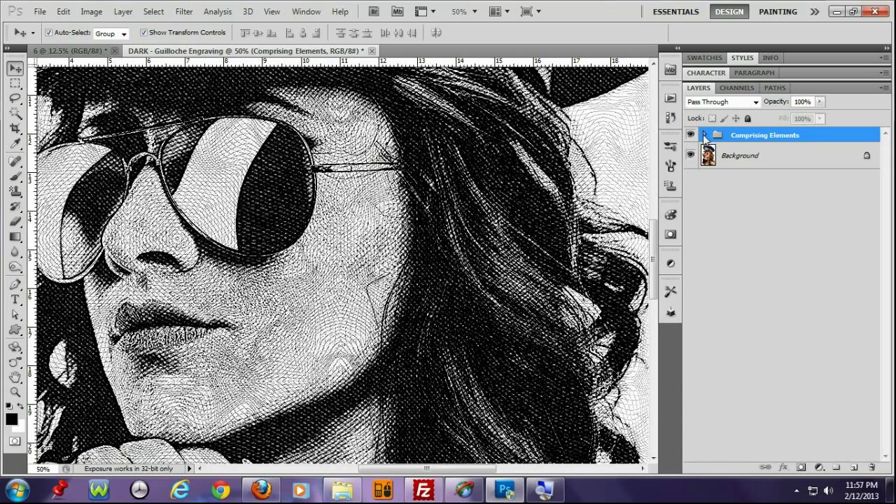
left_click(691, 135)
Play Edit Vector 2 to bring up the deep-shadow threshold adjustment.
left_click(670, 99)
left_click(571, 224)
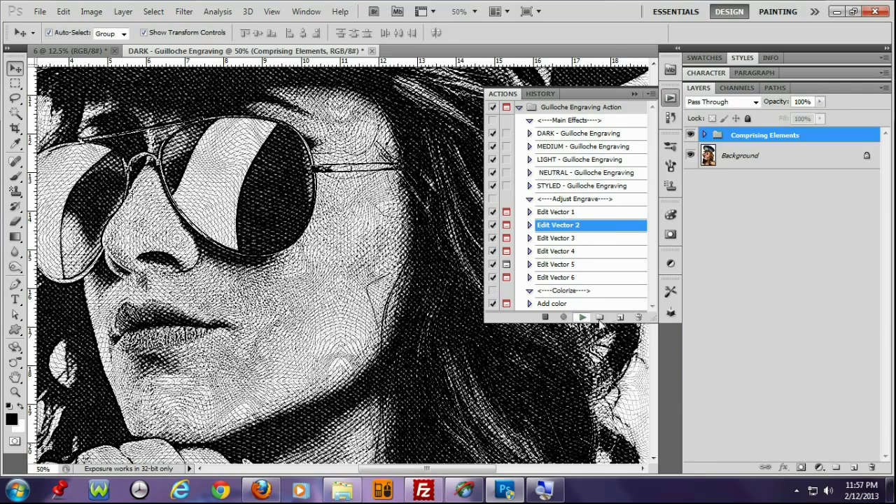
left_click(582, 316)
Accept the deep-shadow threshold near 180, then redo Edit Vector 4 at threshold 162.
left_click_drag(627, 227, 677, 228)
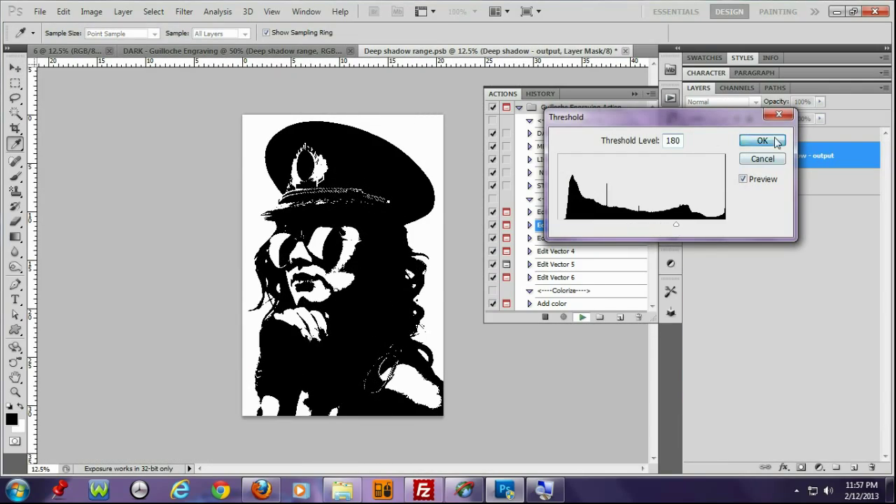
left_click(762, 140)
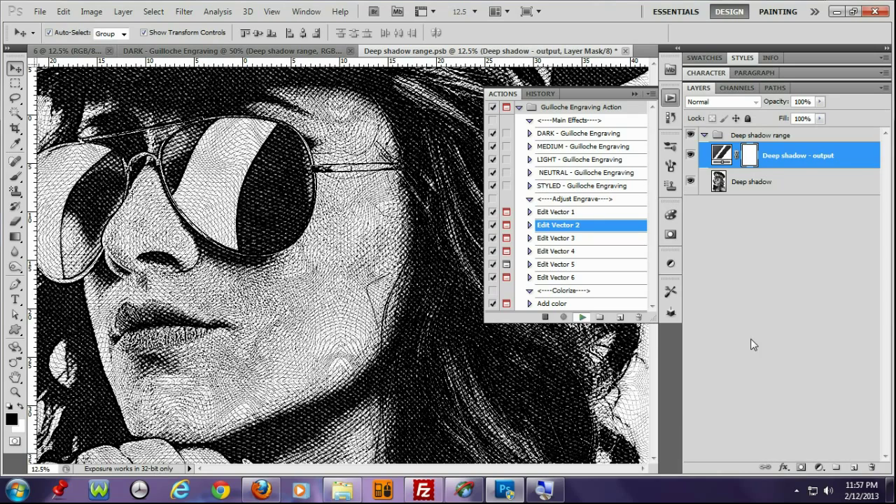
left_click(579, 251)
left_click(581, 317)
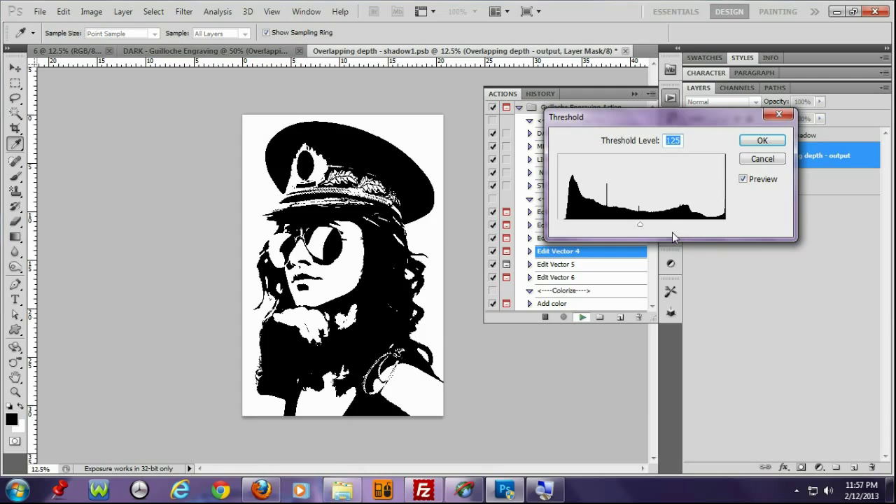
left_click_drag(643, 224, 665, 224)
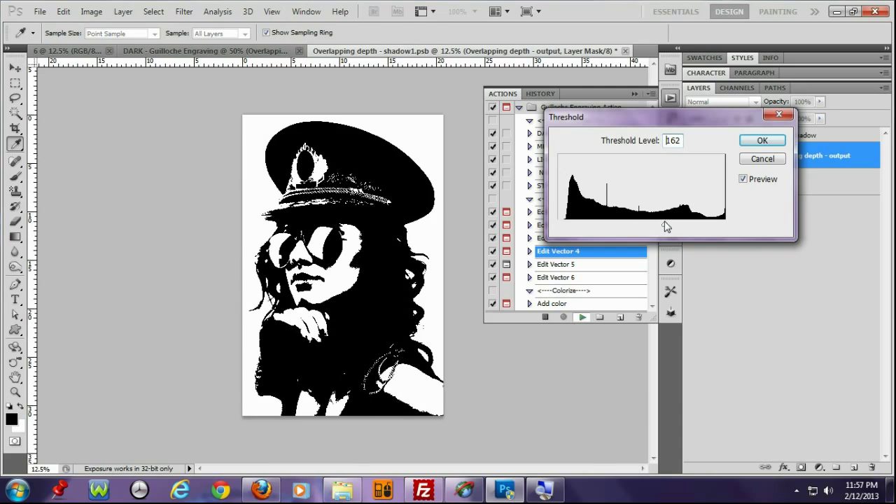
left_click(762, 140)
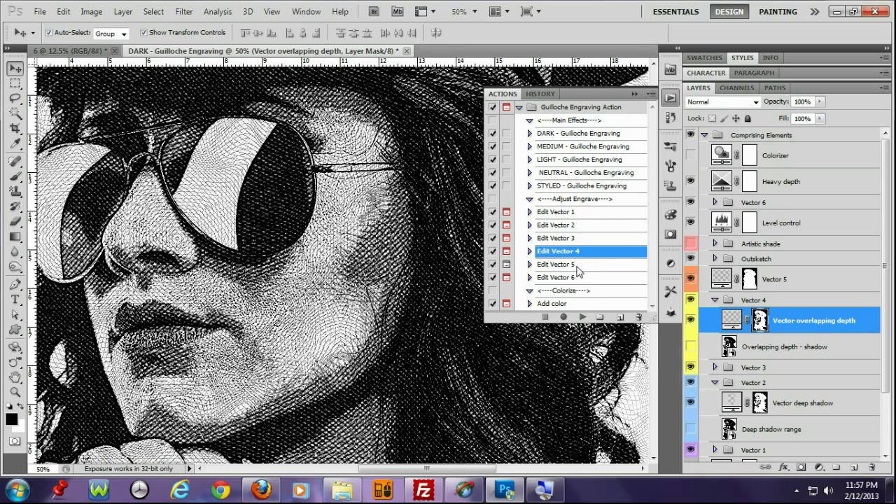
Rerun the intense-shadow pass (Edit Vector 3) with threshold lowered to 56.
left_click(582, 242)
left_click(583, 317)
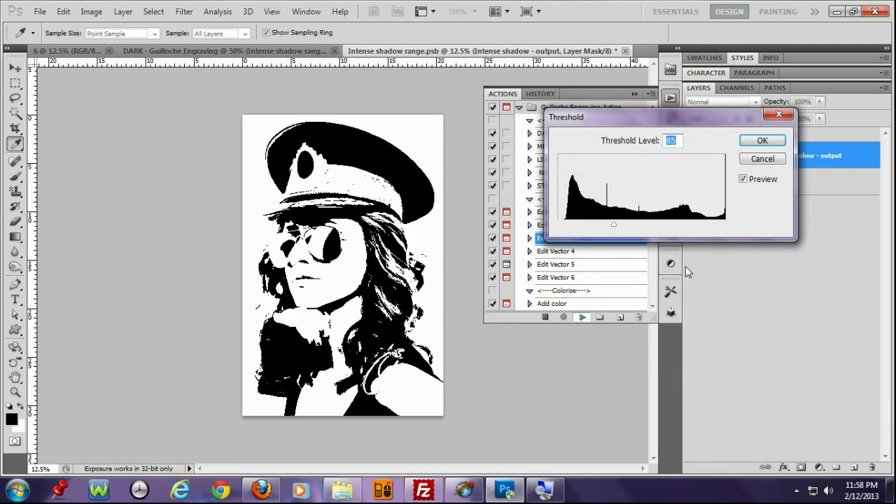
left_click_drag(609, 227, 594, 228)
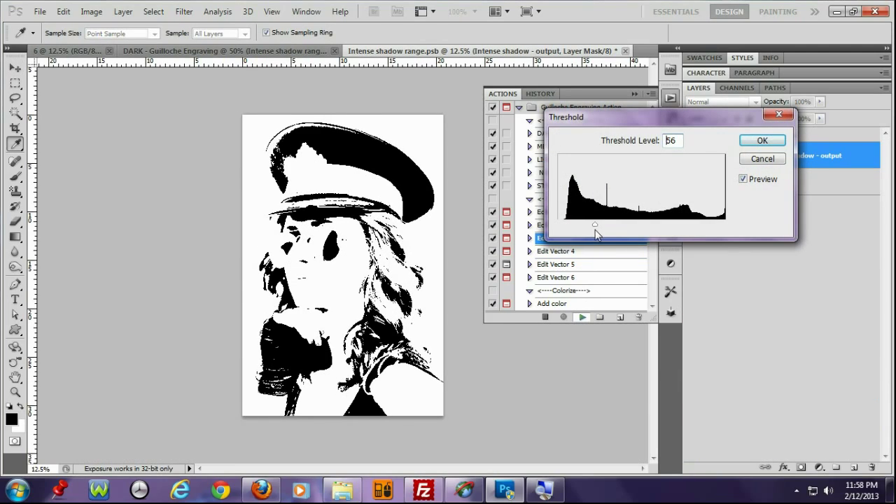
left_click(775, 142)
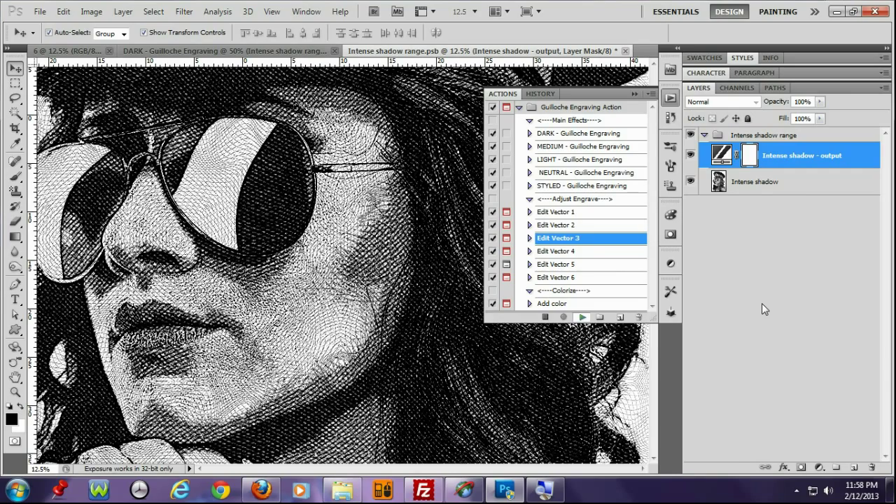
Rerun the deep-shadow pass (Edit Vector 2) with threshold raised to about 187.
left_click(576, 224)
left_click(582, 316)
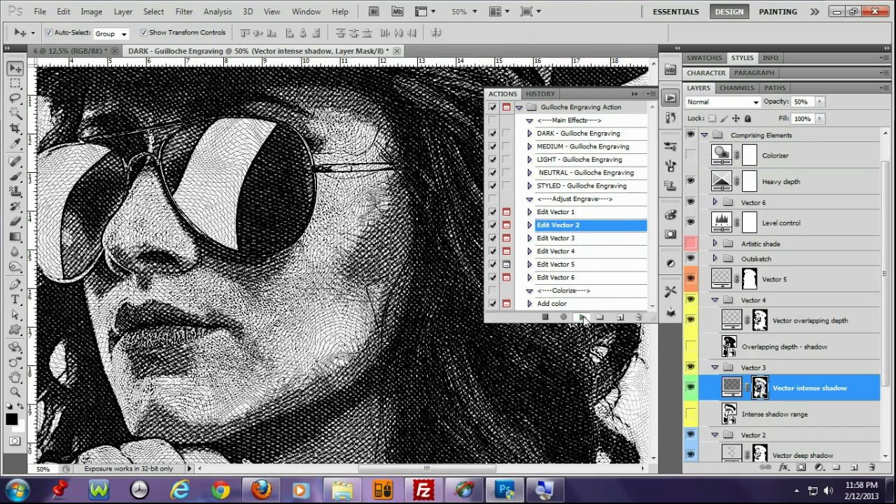
left_click_drag(624, 226, 681, 224)
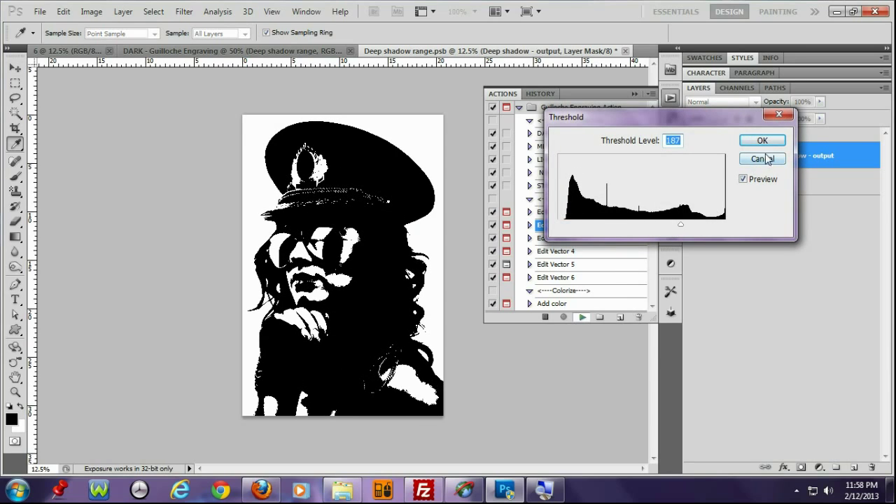
left_click(761, 141)
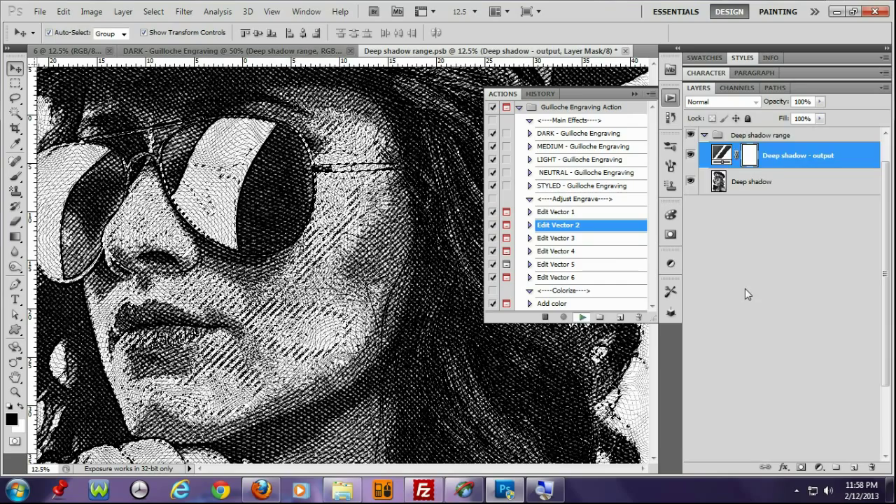
Redo the intense-shadow pass, trying threshold 139 before settling on 45.
left_click(581, 238)
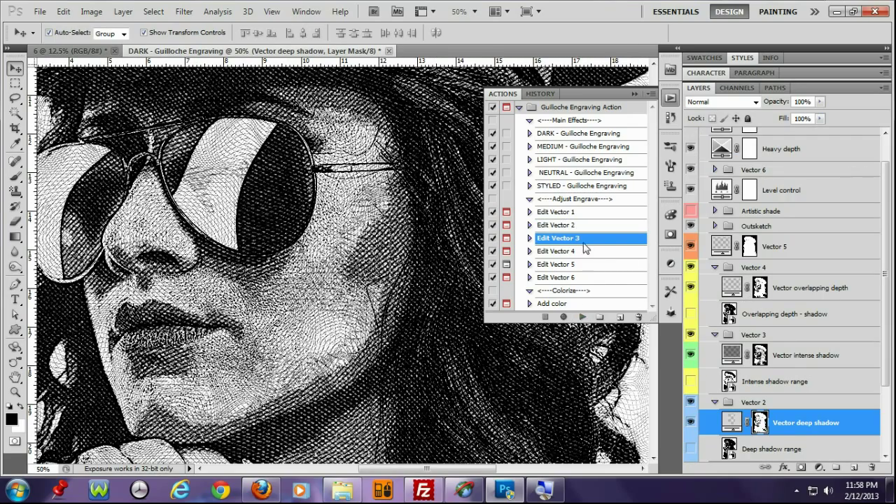
left_click(582, 317)
left_click_drag(616, 224, 650, 225)
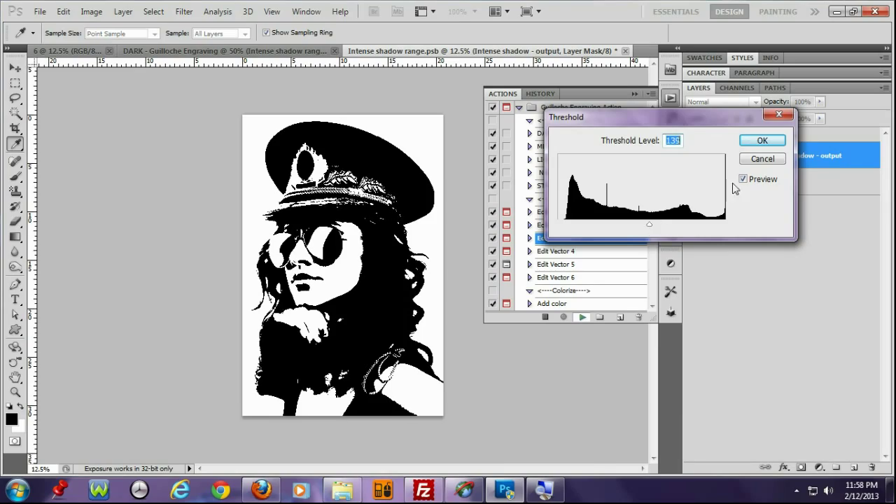
left_click(748, 143)
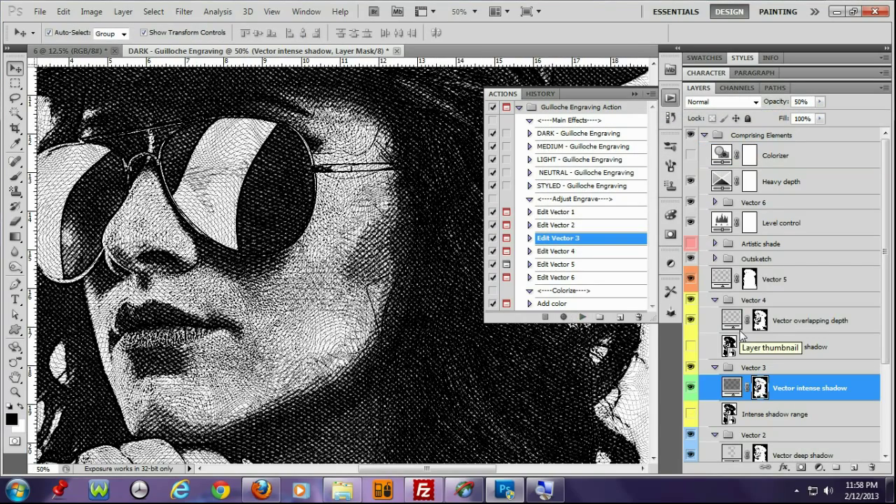
left_click(582, 317)
left_click_drag(616, 222, 590, 223)
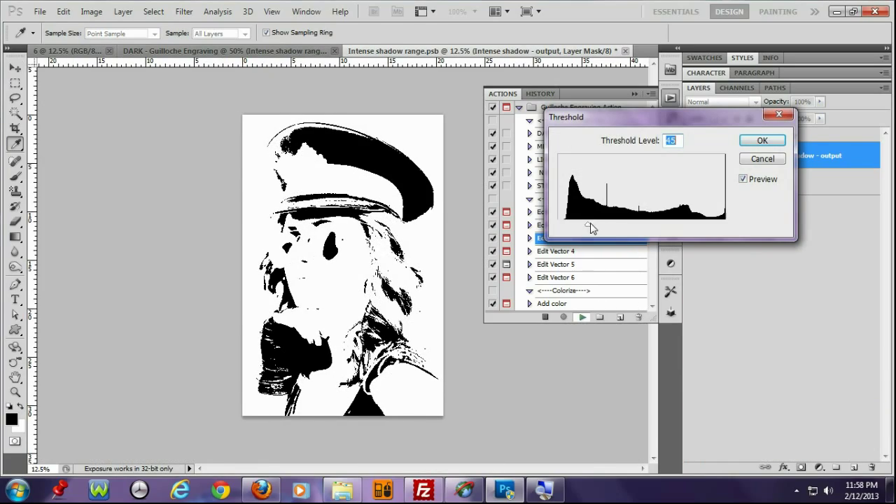
left_click(761, 142)
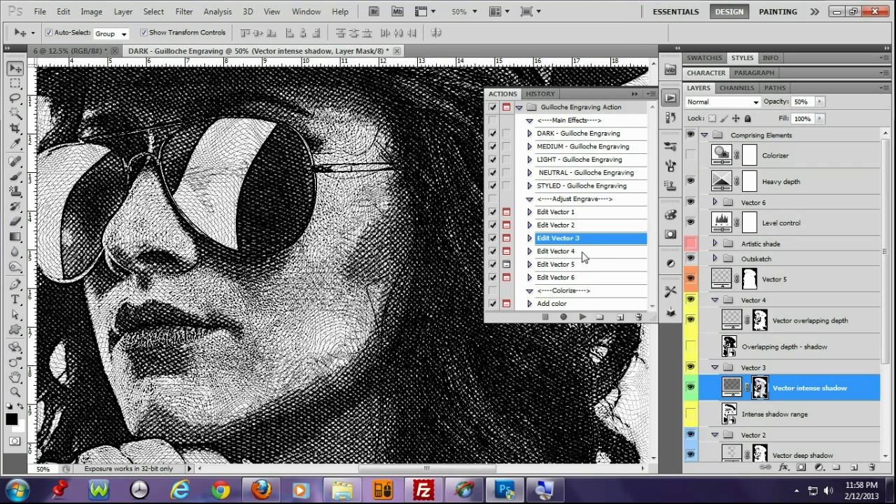
Redo the overlapping-depth pass (Edit Vector 4) at threshold 145.
left_click(581, 252)
left_click(582, 317)
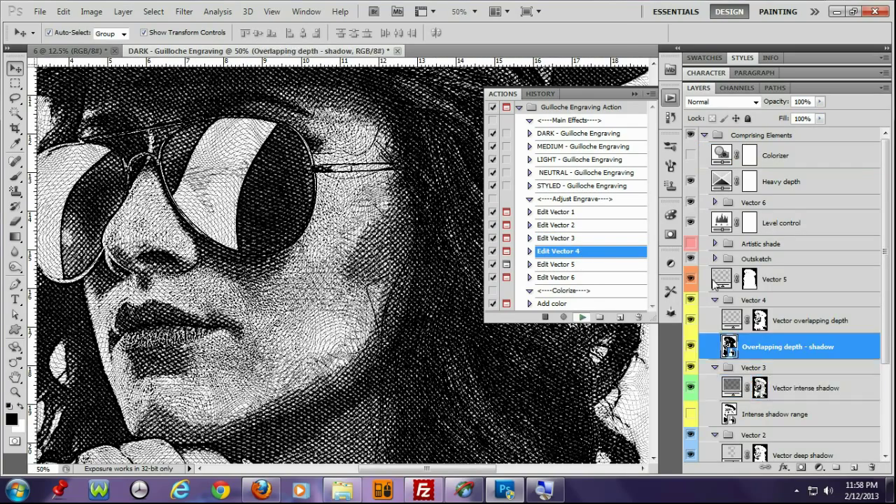
left_click_drag(641, 223, 653, 223)
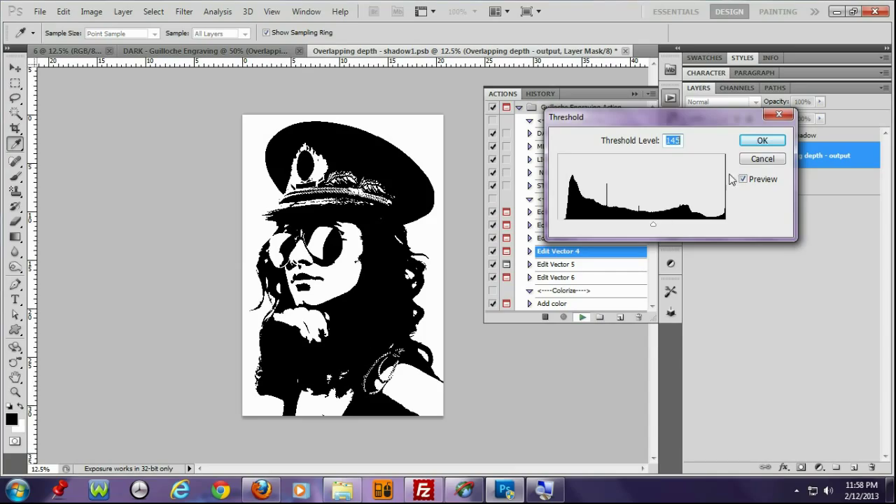
left_click(762, 141)
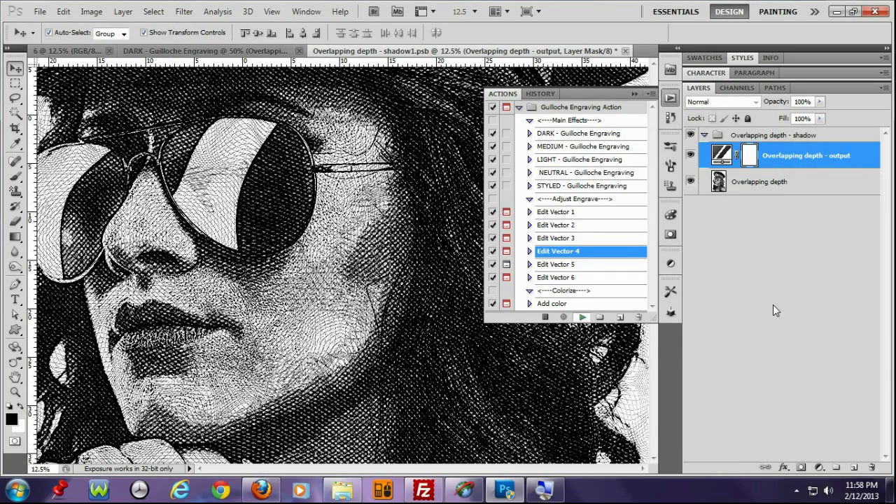
Collapse the Comprising Elements group and pan to review the engraved hat and face.
left_click(634, 94)
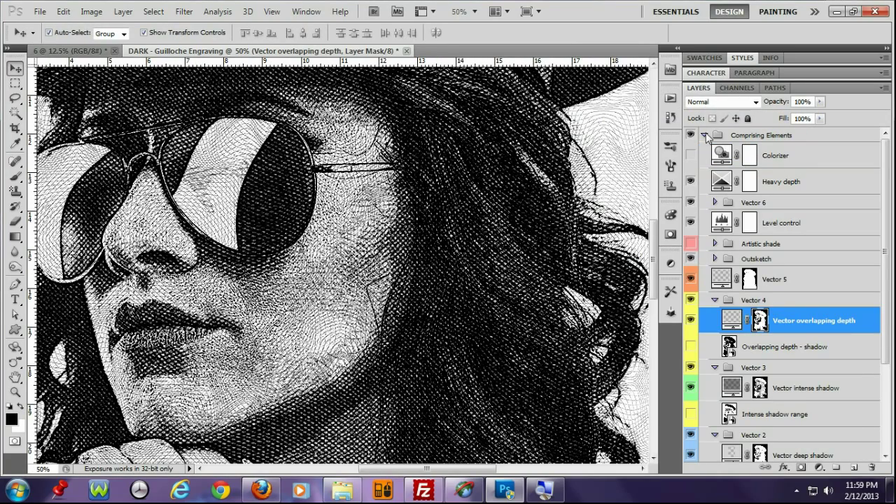
left_click(706, 135)
left_click(691, 135)
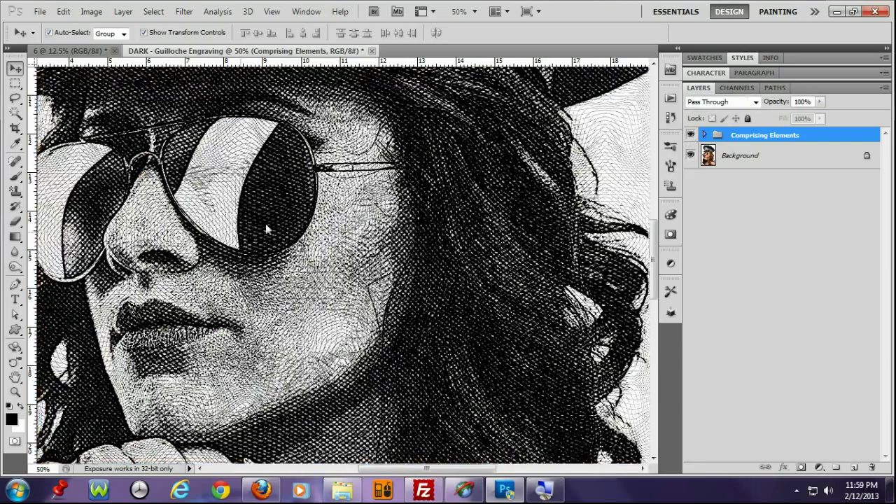
left_click_drag(265, 224, 332, 368)
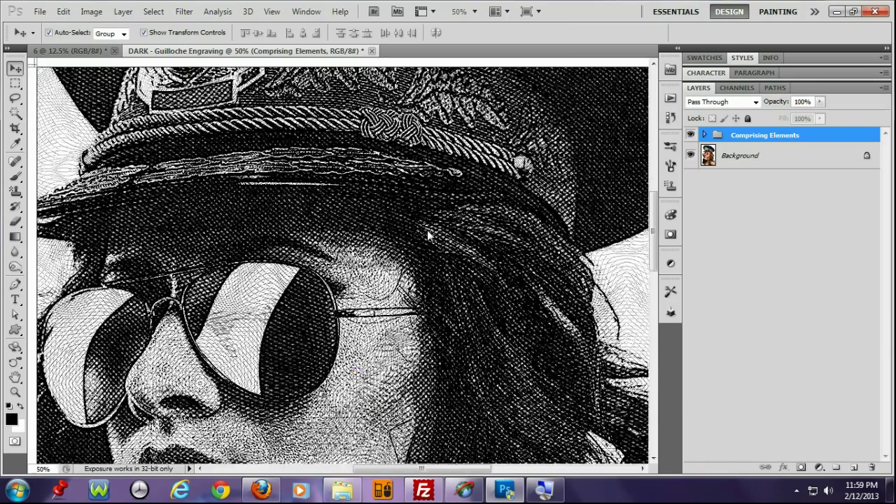
left_click_drag(427, 229, 392, 160)
Play the Add color action and switch the Photo Filter to a custom Color.
left_click(670, 98)
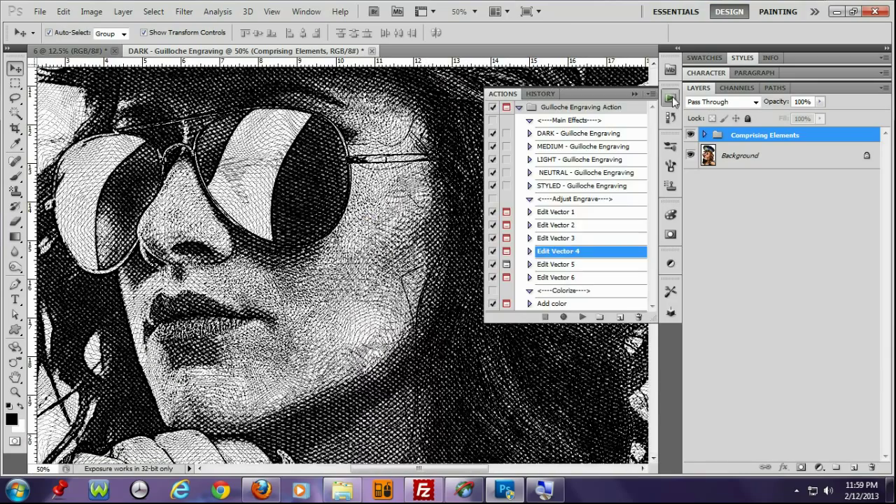
left_click(568, 304)
left_click(582, 317)
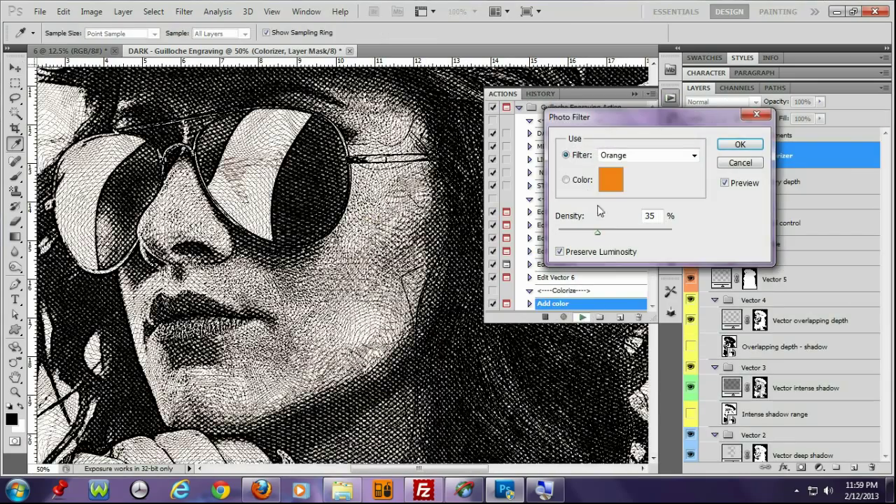
left_click(566, 180)
left_click(609, 184)
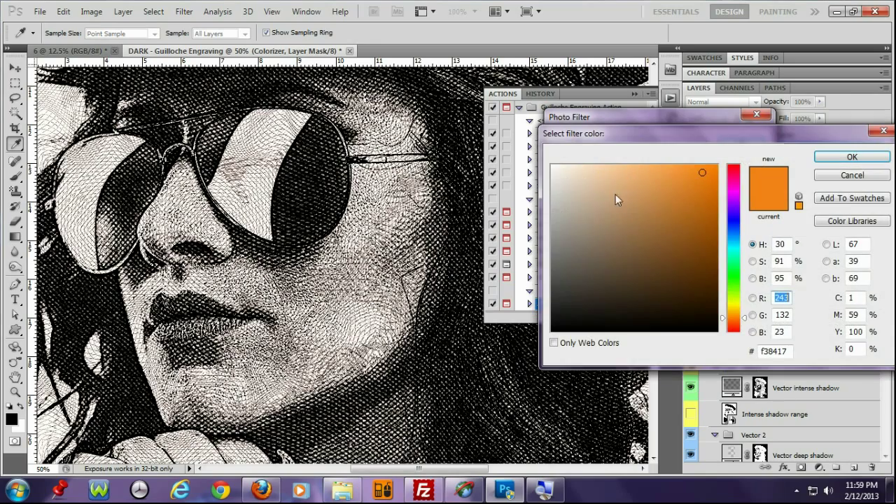
Pick the red-orange filter colour #da5403 in the Color Picker.
mouse_move(744, 308)
left_mouse_down()
mouse_move(745, 225)
mouse_move(743, 301)
mouse_move(662, 313)
left_mouse_up()
left_click(613, 284)
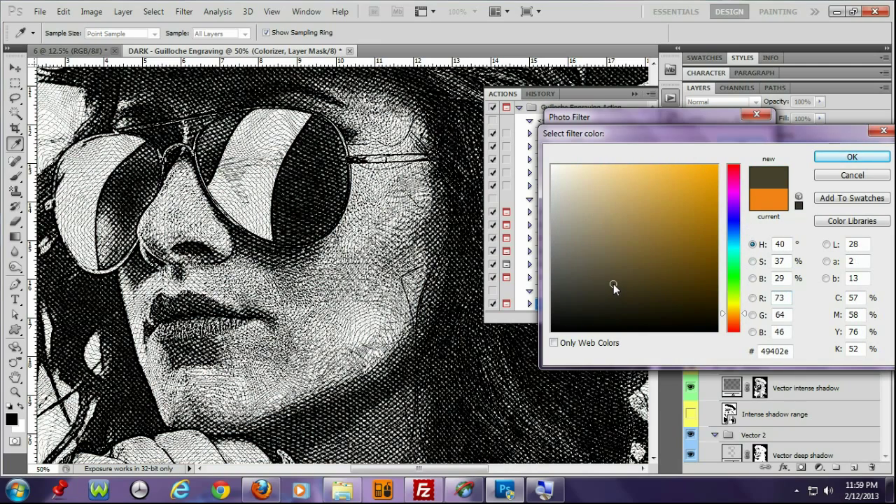
left_click(641, 258)
left_click_drag(679, 216, 707, 199)
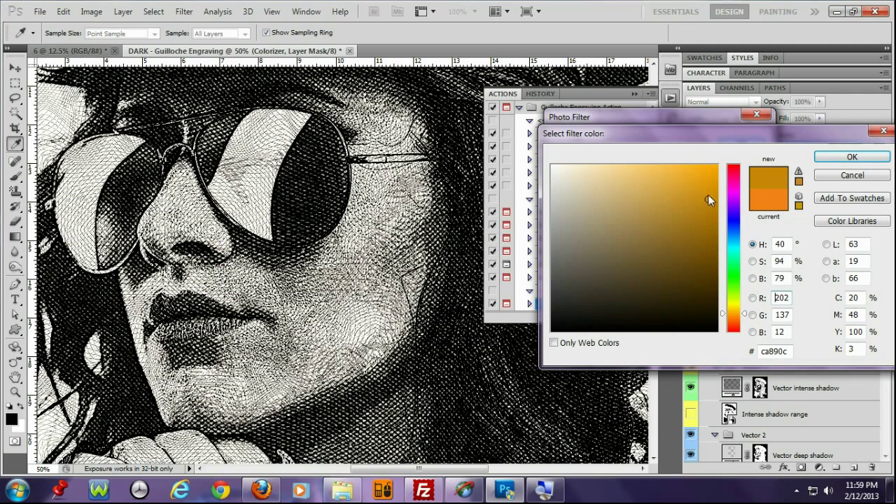
left_click(711, 232)
left_click(714, 168)
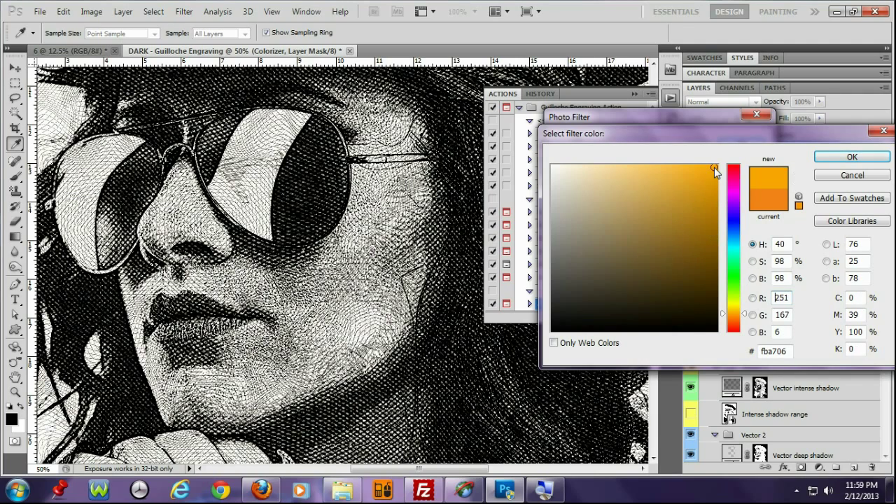
left_click(715, 189)
left_click_drag(747, 322, 743, 329)
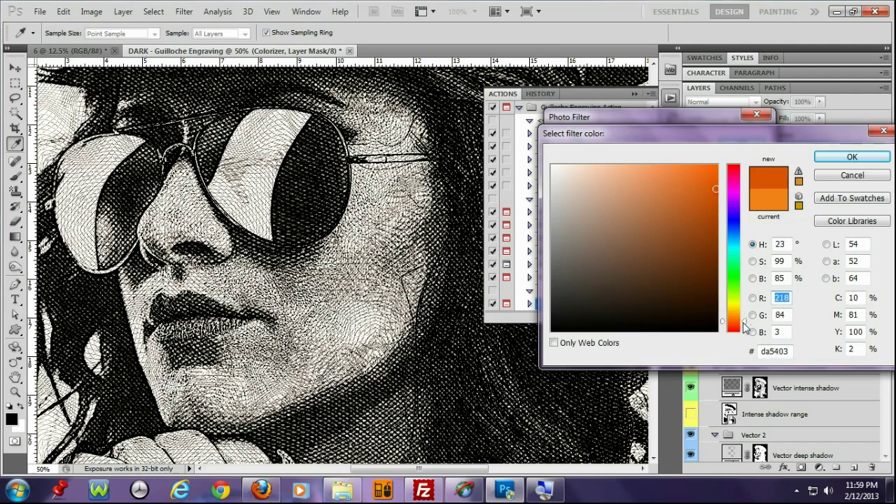
Apply the red-orange photo filter at 35% density and compare with the original photo.
left_click(852, 157)
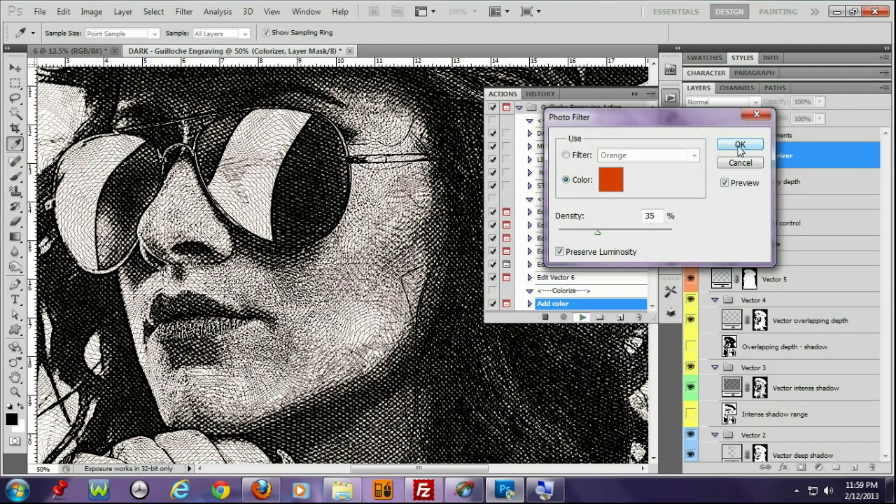
left_click(738, 146)
left_click(633, 94)
left_click(704, 134)
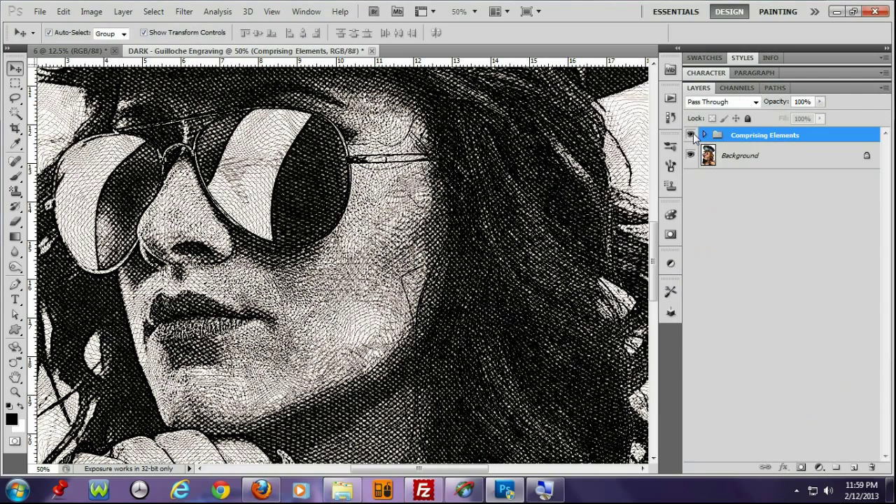